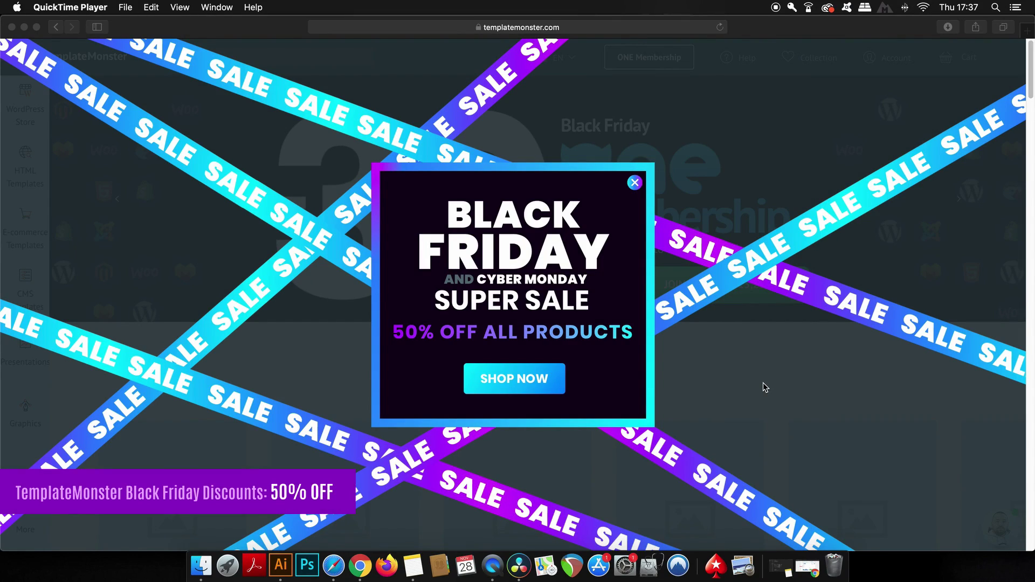
Close TemplateMonster's Black Friday popup and scroll through the Graphics > Fonts listing
click(636, 184)
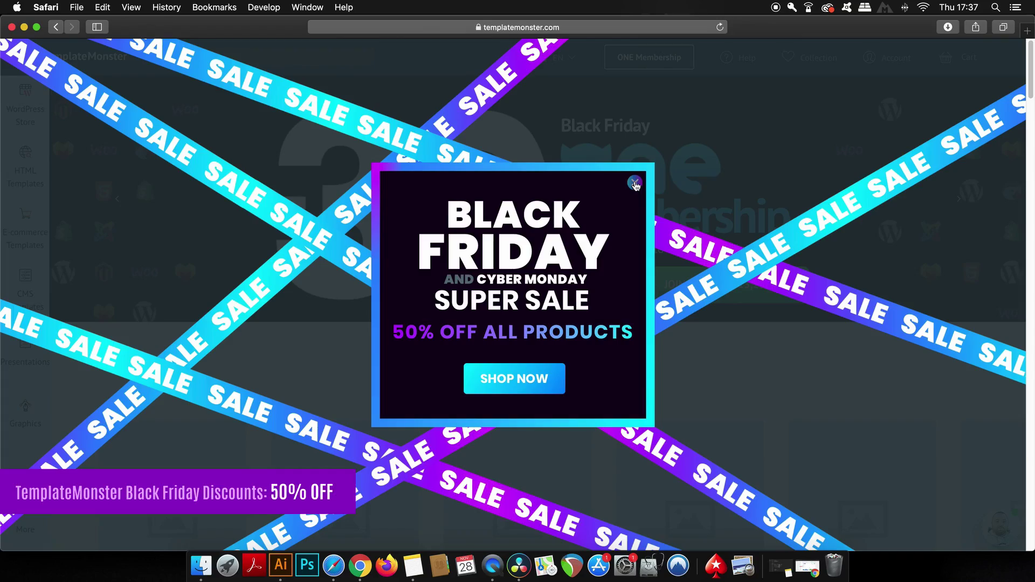
click(635, 185)
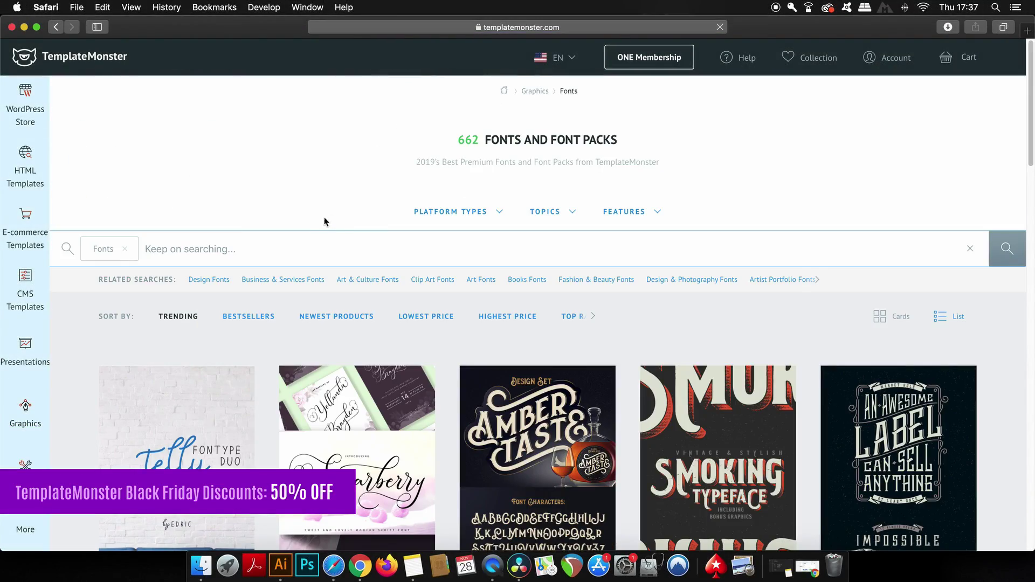
scroll(311, 224, down, 5)
scroll(311, 223, down, 5)
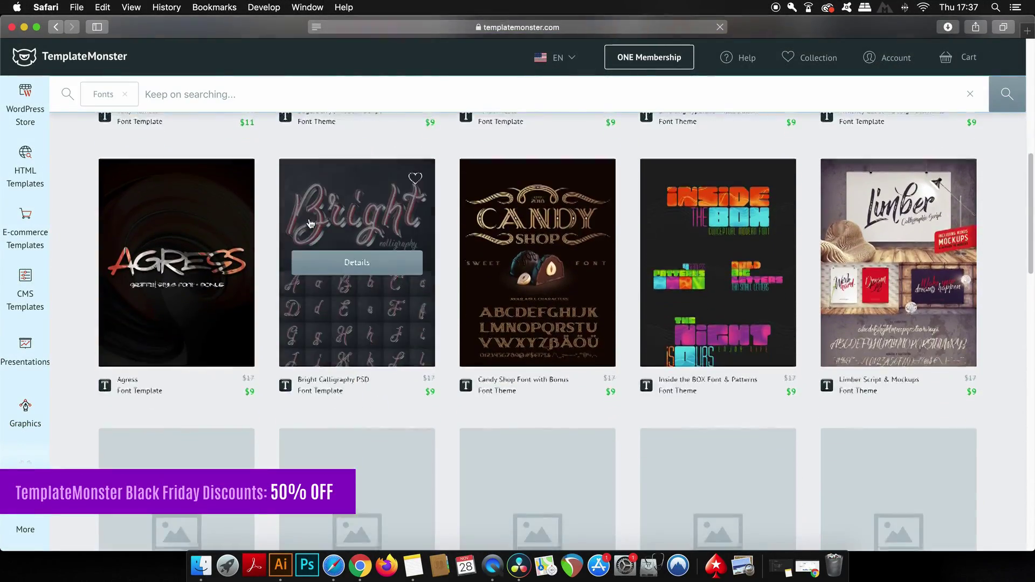
scroll(310, 223, down, 5)
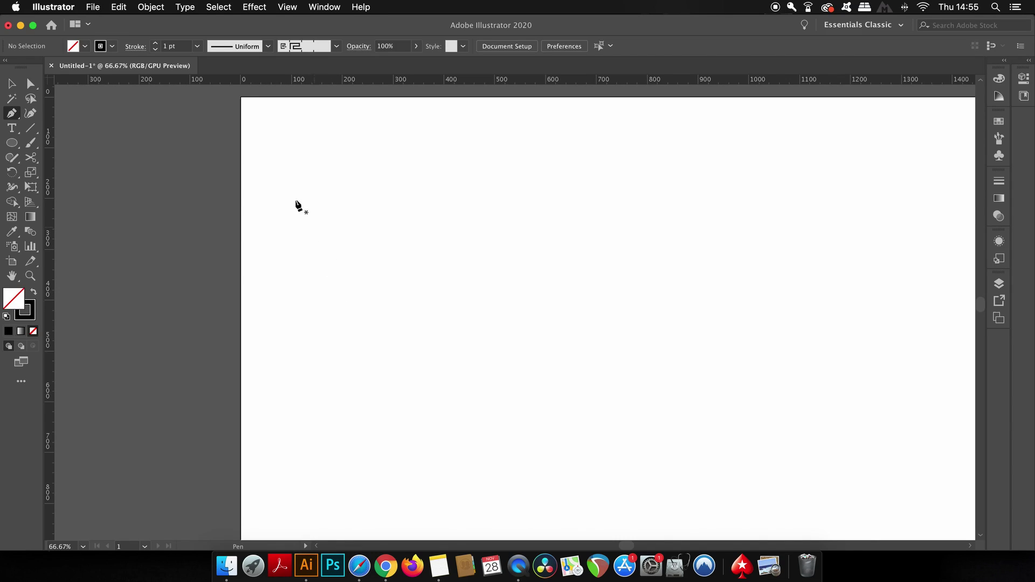
Draw a seven-point angular Greek-key open path with the Pen tool
click(283, 188)
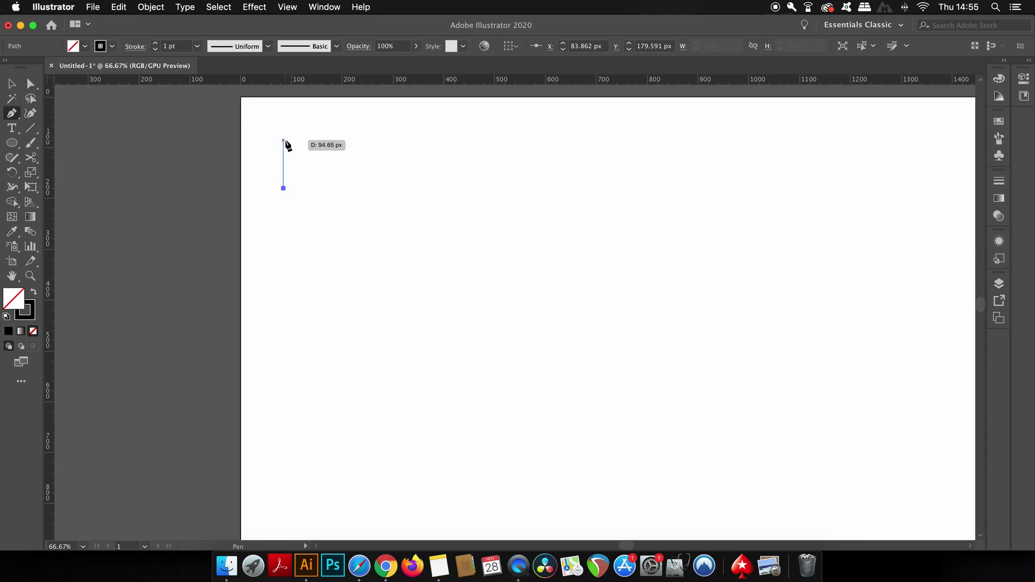
shift+click(284, 133)
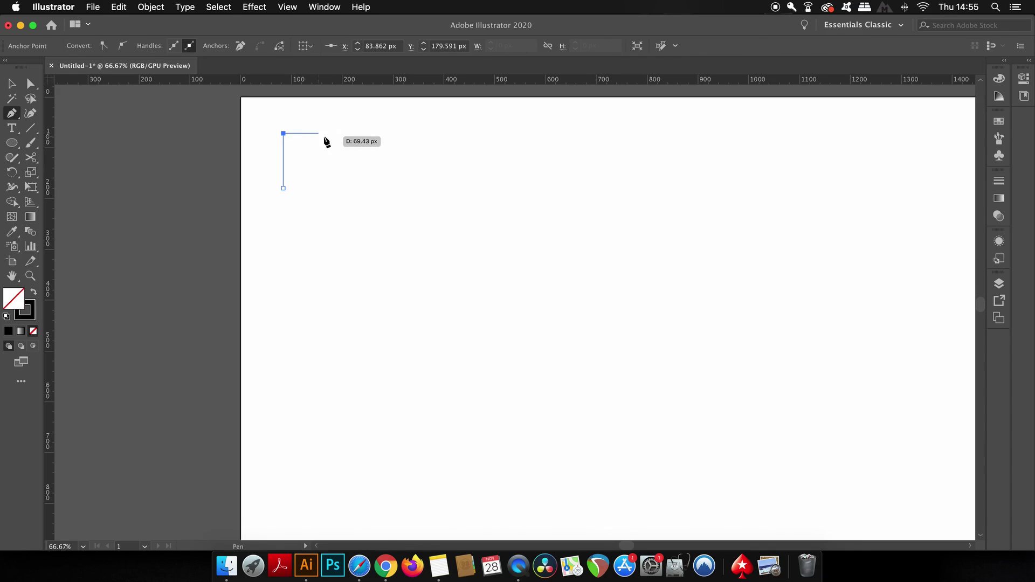
shift+click(369, 133)
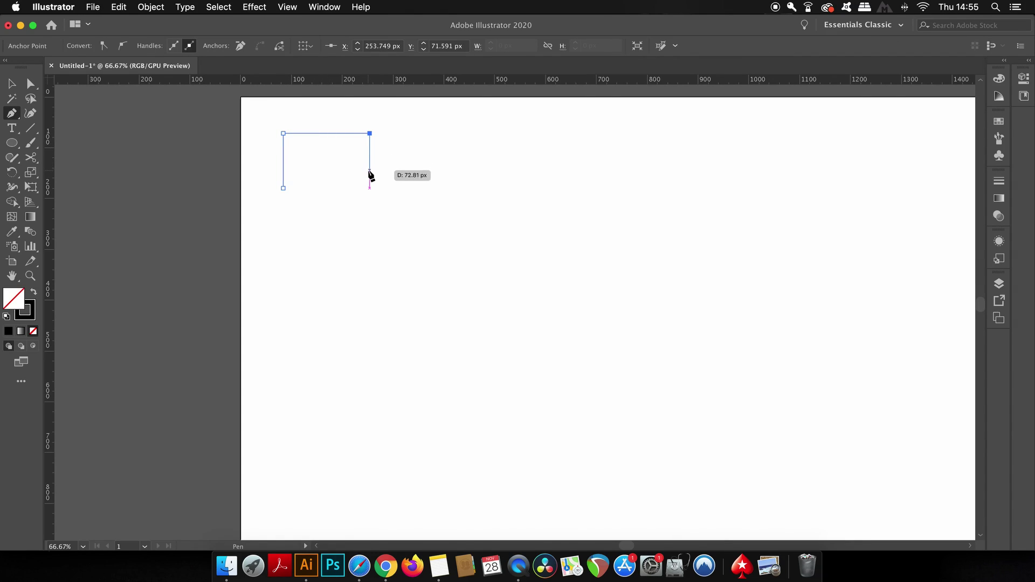
click(370, 160)
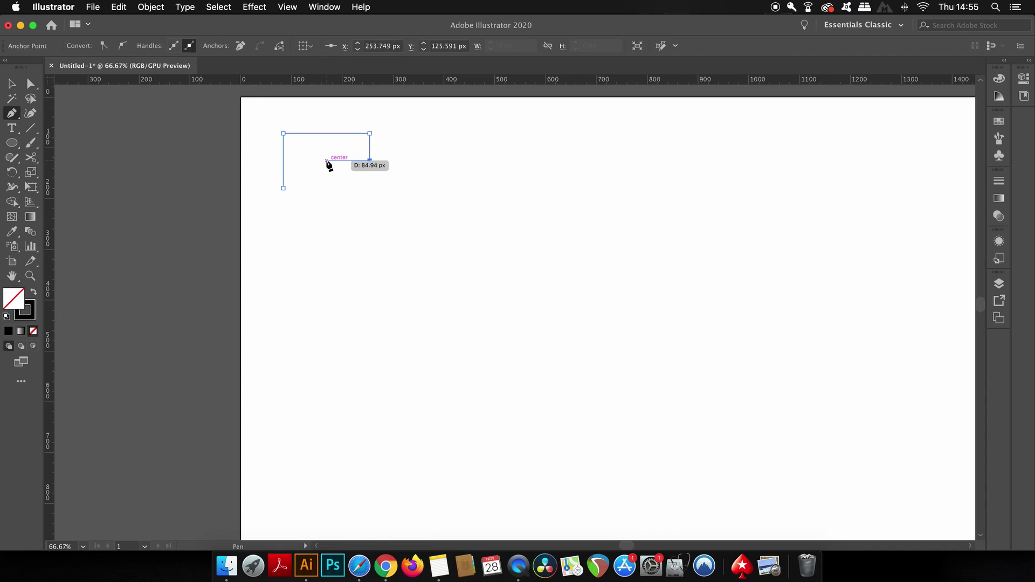
click(327, 160)
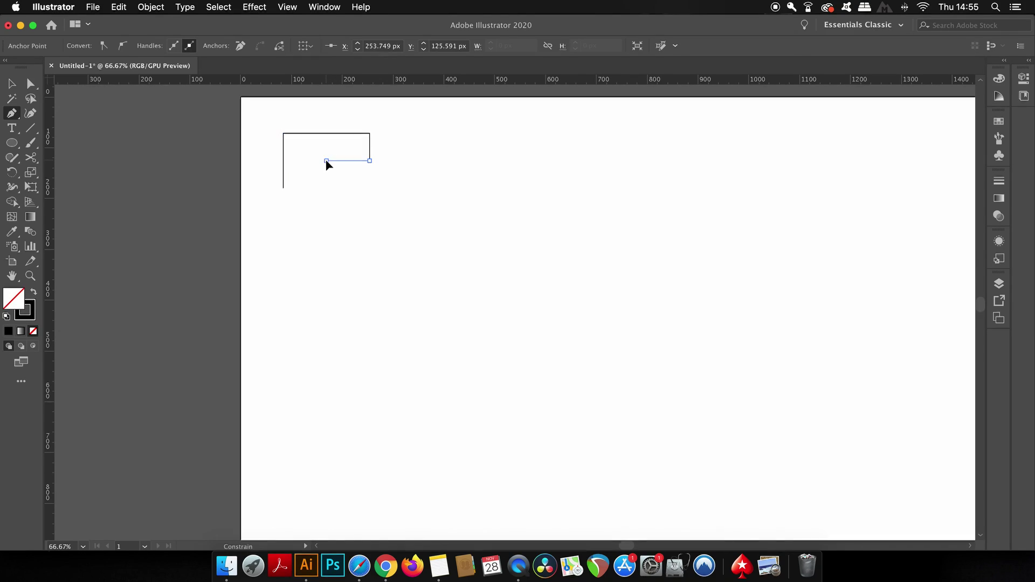
click(326, 188)
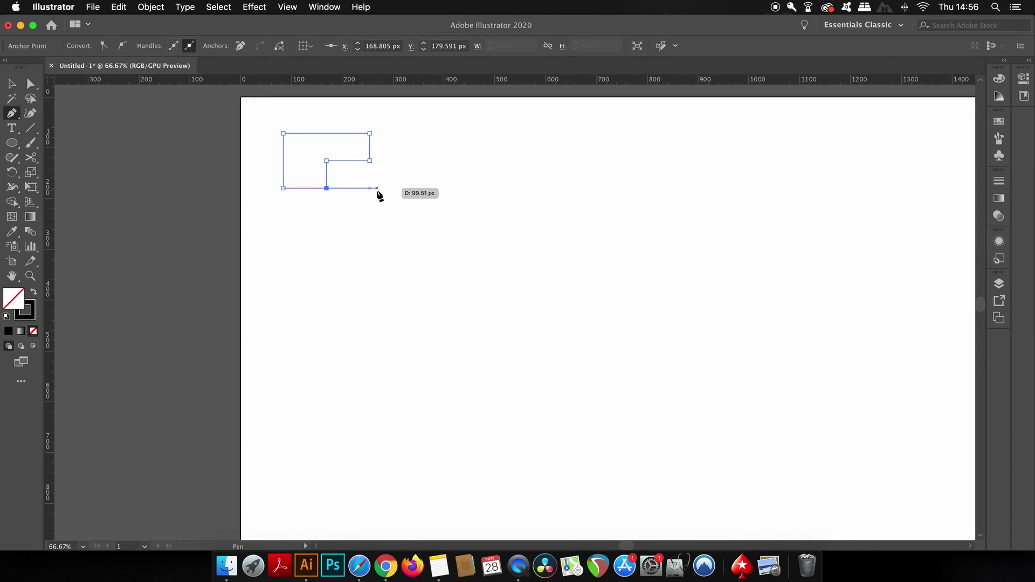
click(398, 188)
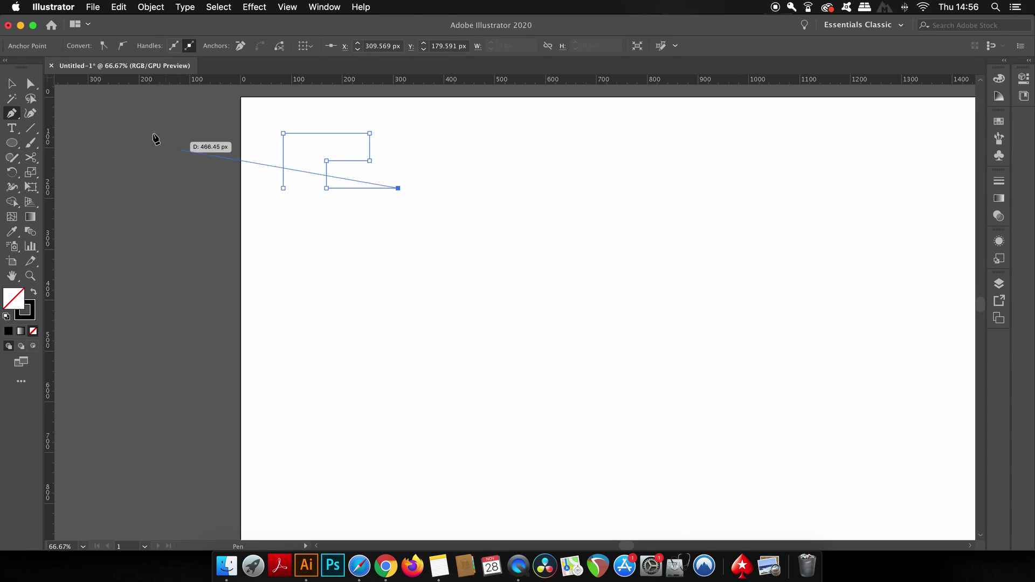
Finish the path and set its stroke weight to 20 pt
key(v)
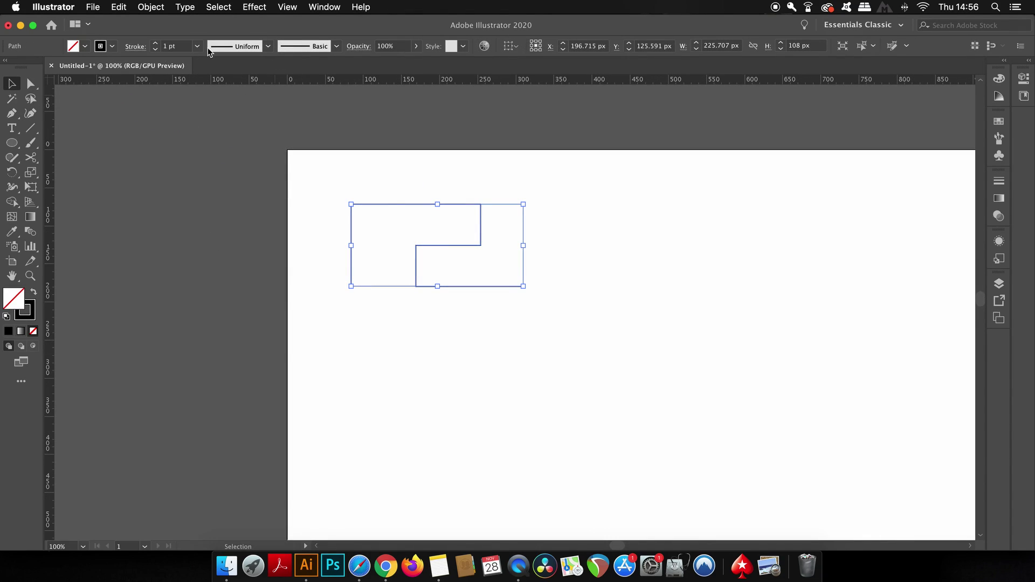
click(197, 47)
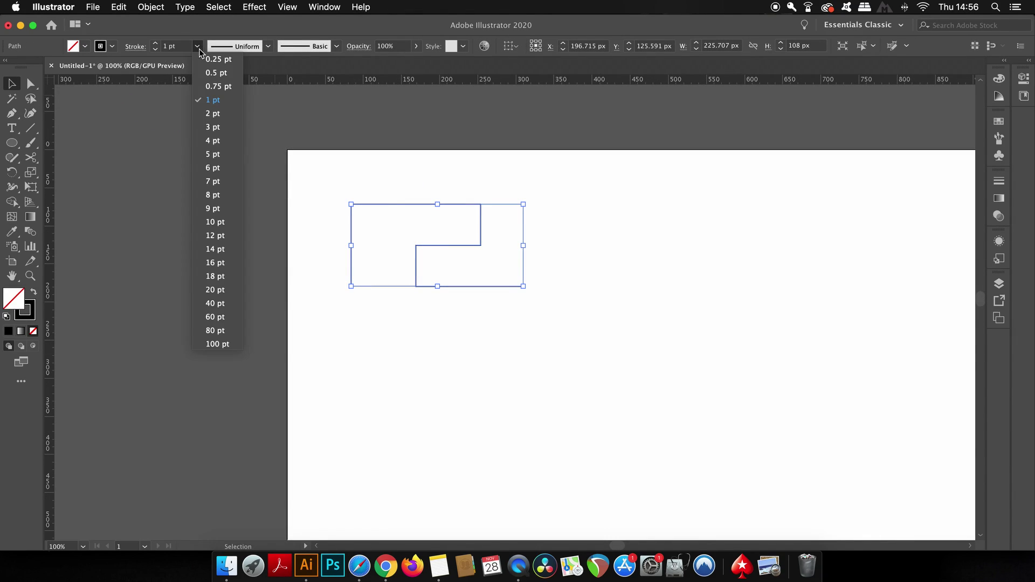
click(227, 290)
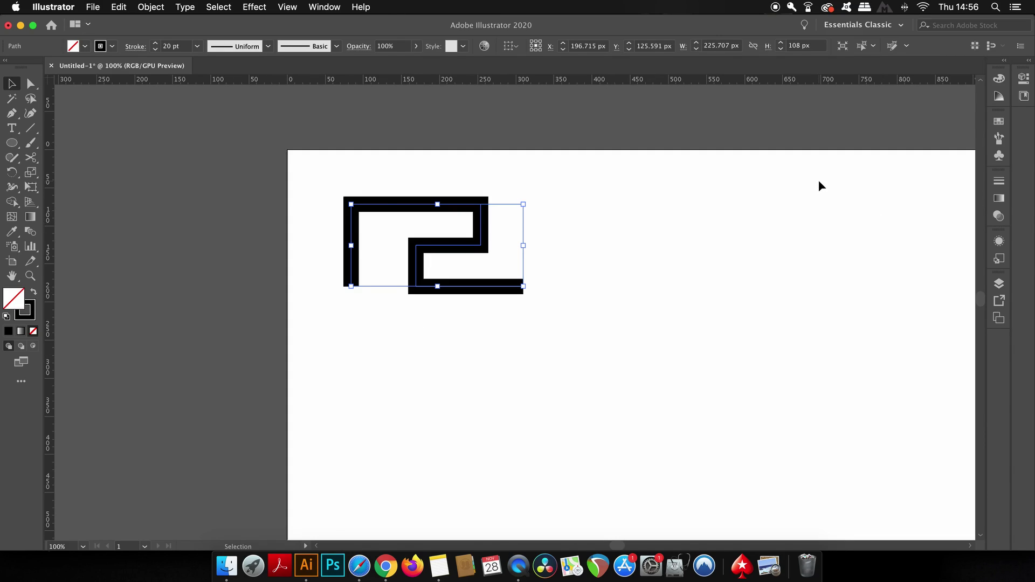
Give the Greek-key stroke projecting caps in the Stroke panel options
click(325, 6)
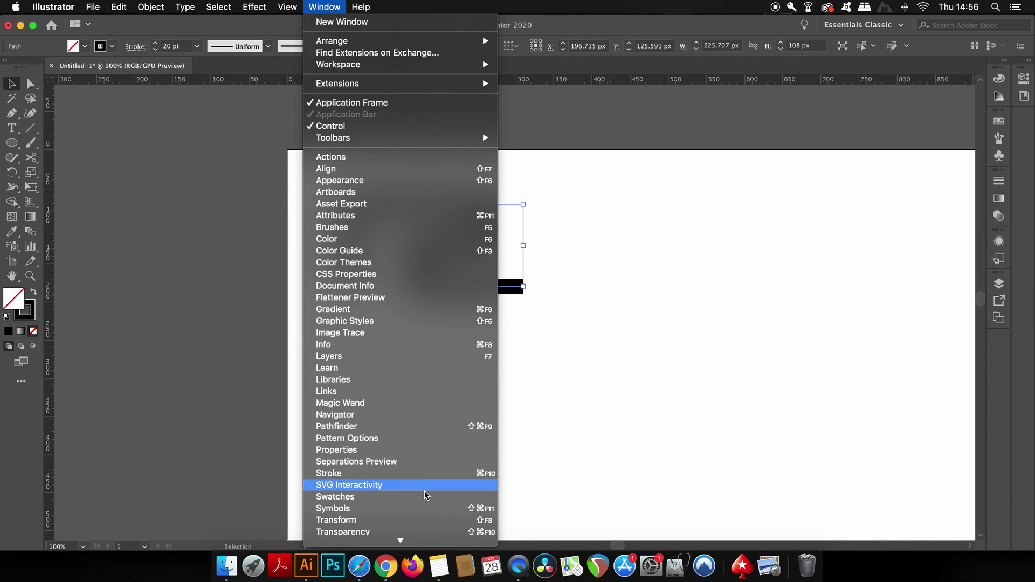
click(429, 474)
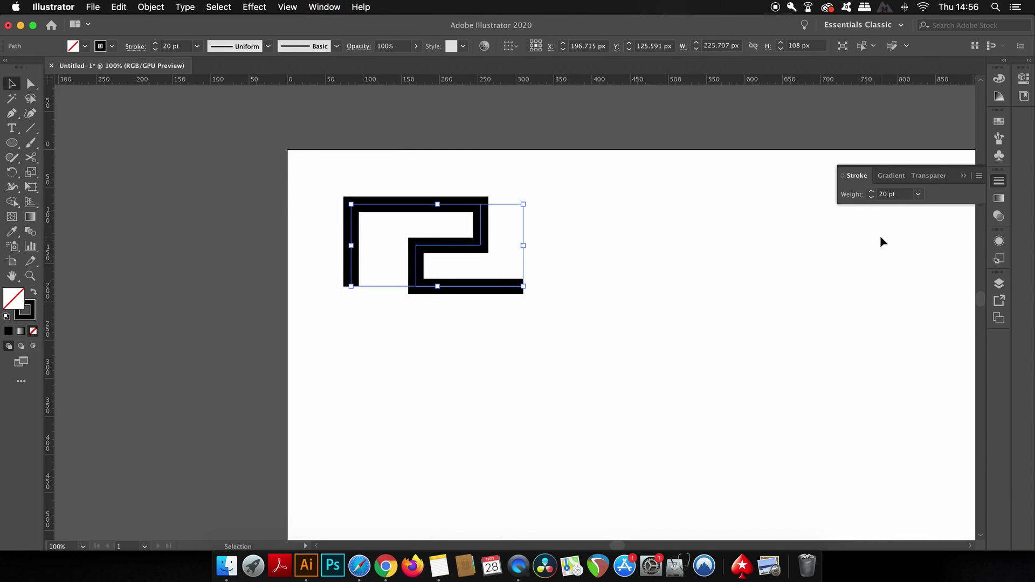
click(979, 176)
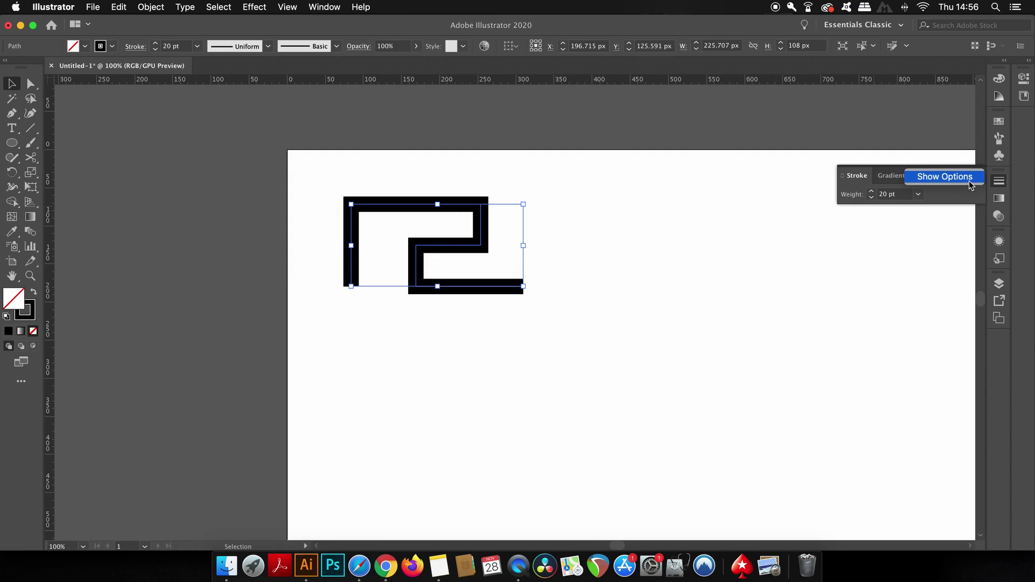
click(960, 175)
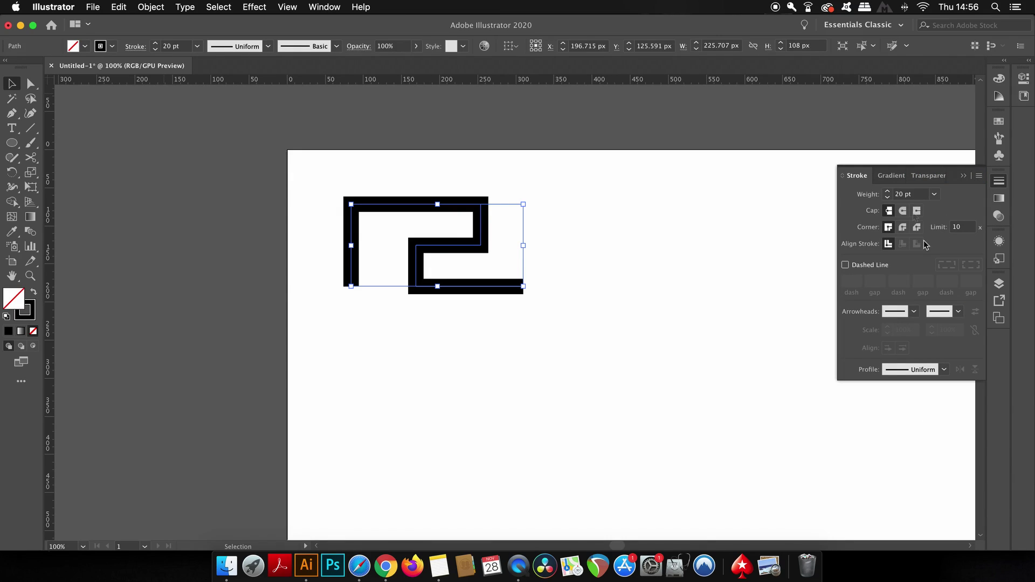
click(917, 211)
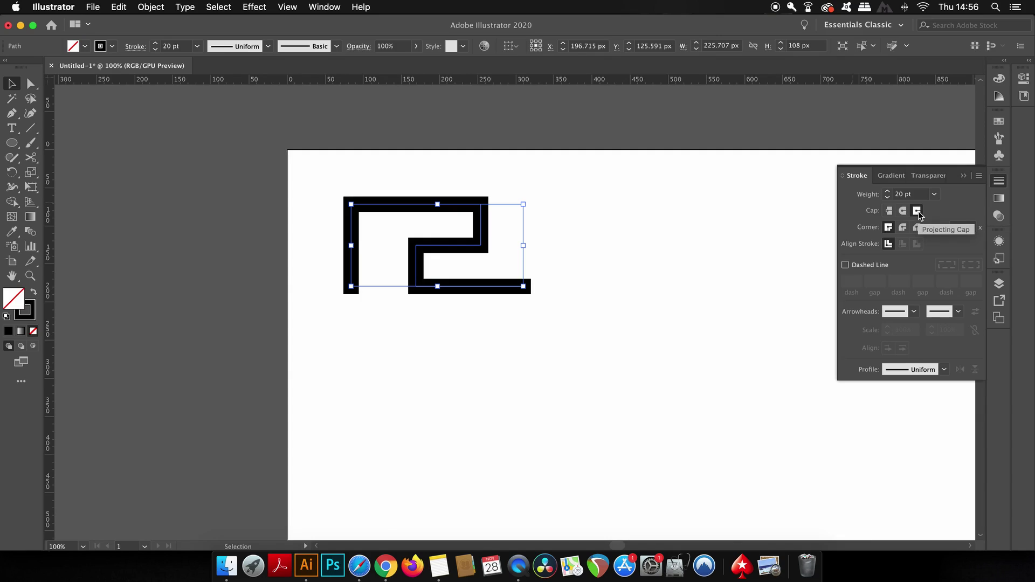
Shift the path's left anchors slightly right so the key's corners align
click(603, 245)
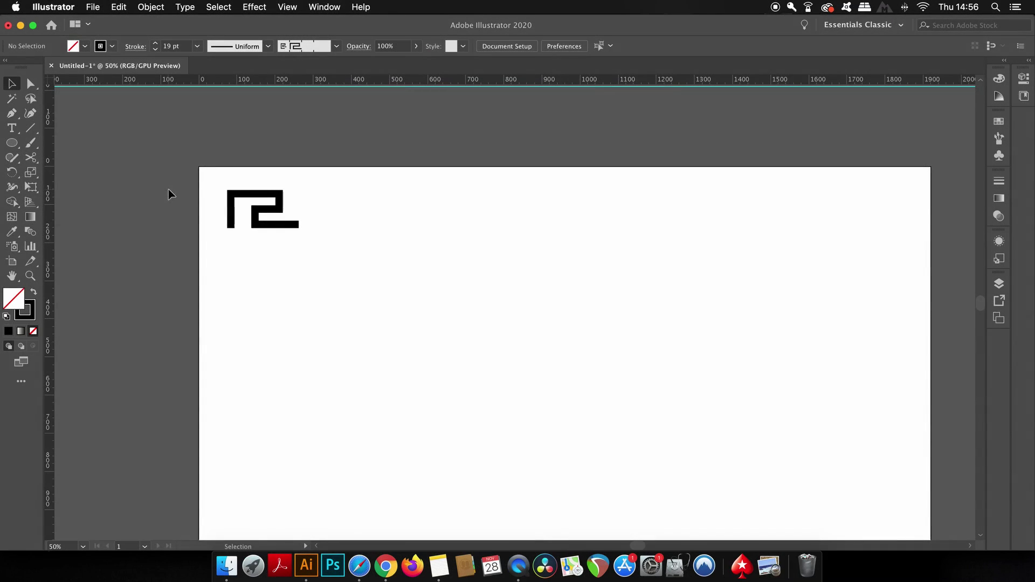
key(a)
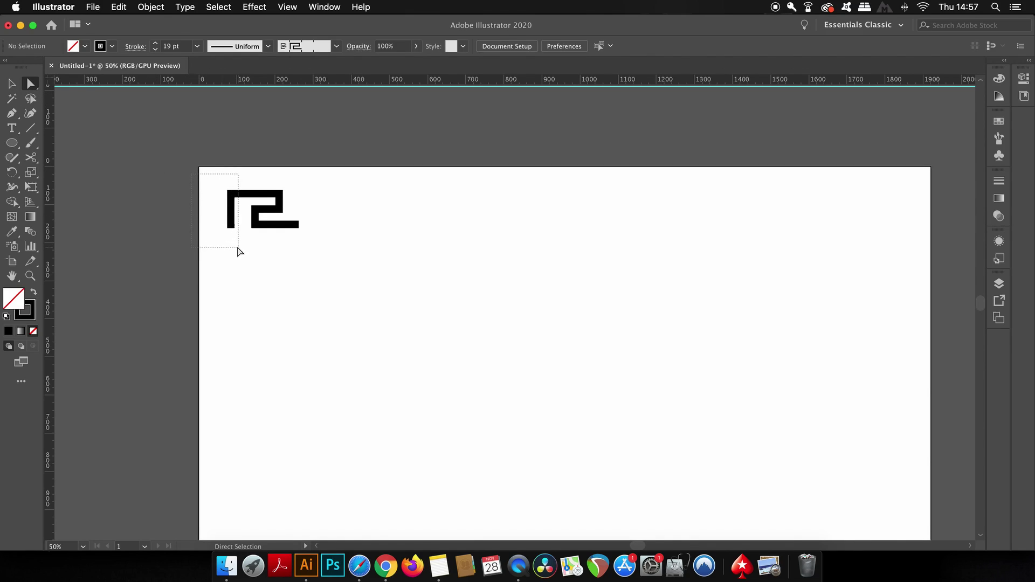
click(232, 226)
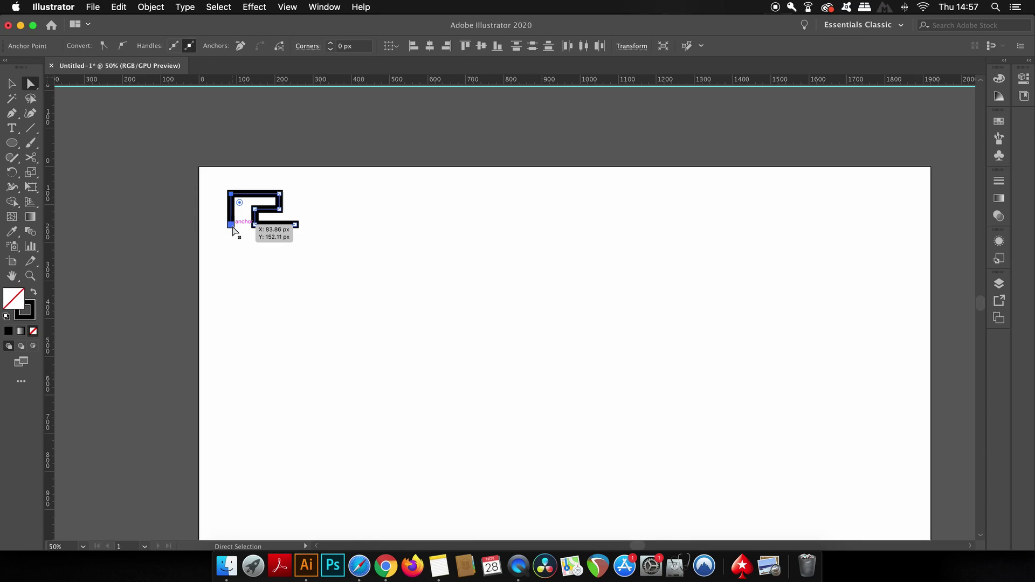
drag(233, 229, 238, 229)
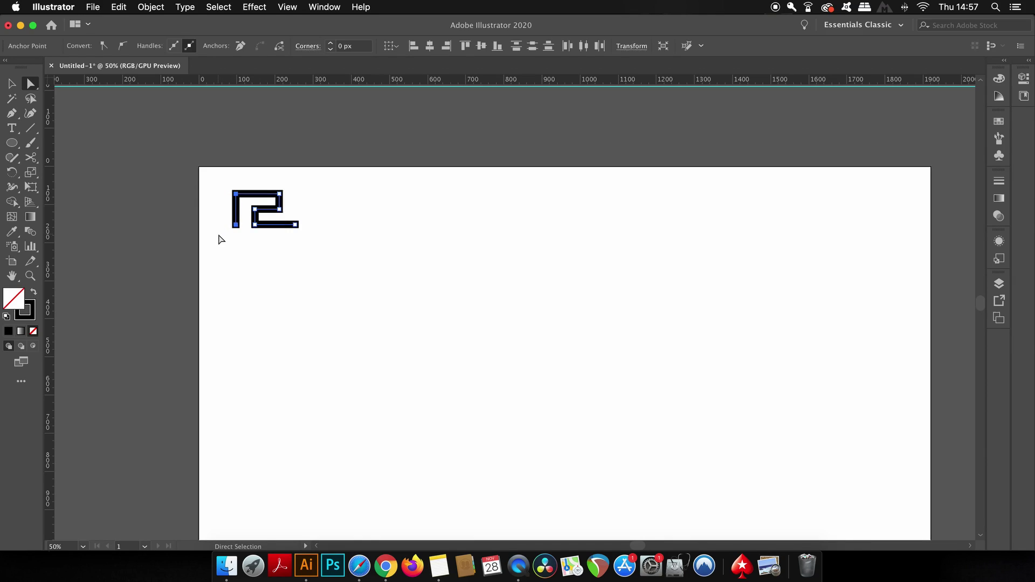
click(220, 239)
click(12, 84)
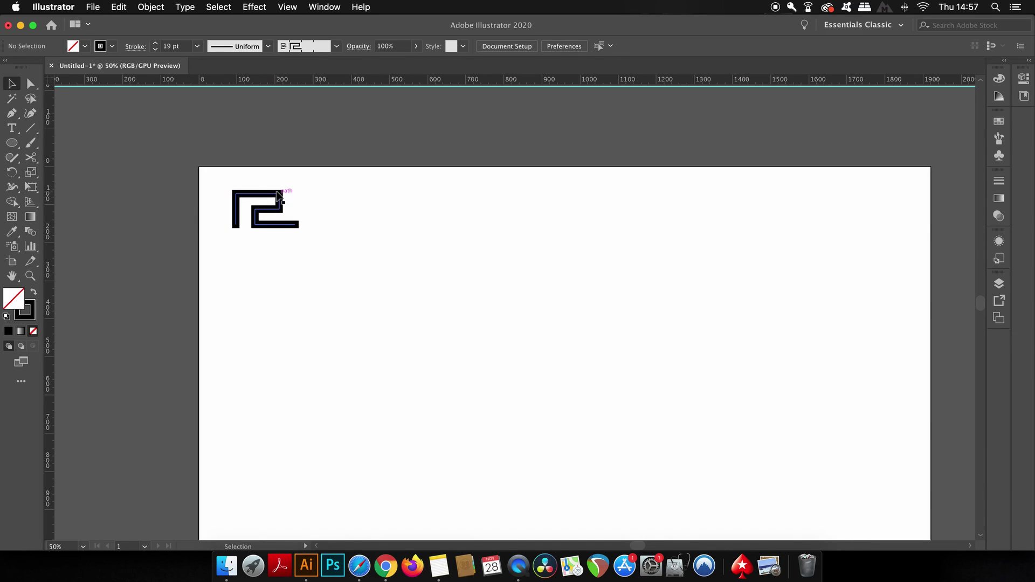
Save the selected Greek-key path as a new Pattern Brush with default options
click(280, 197)
click(337, 47)
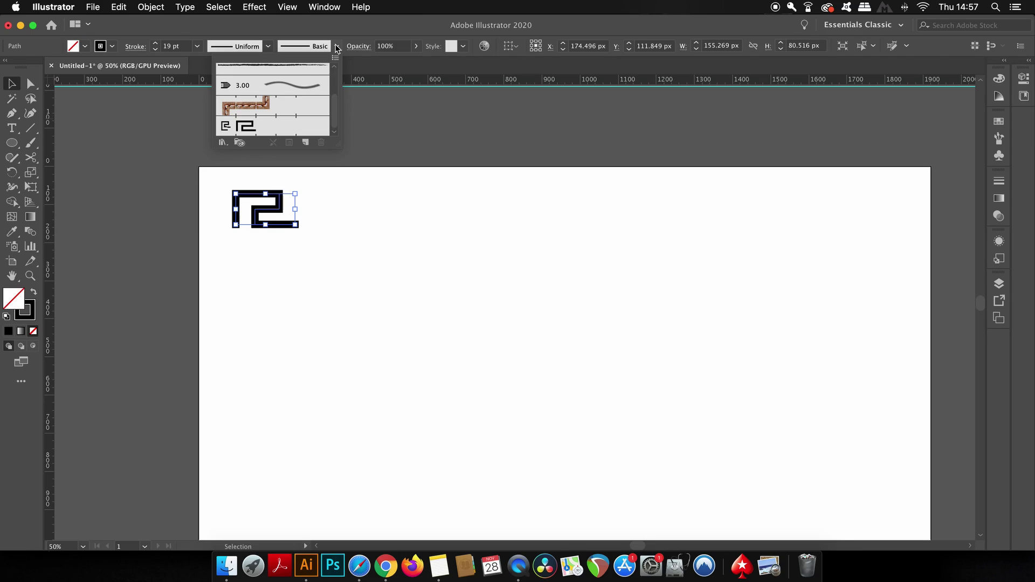
click(335, 57)
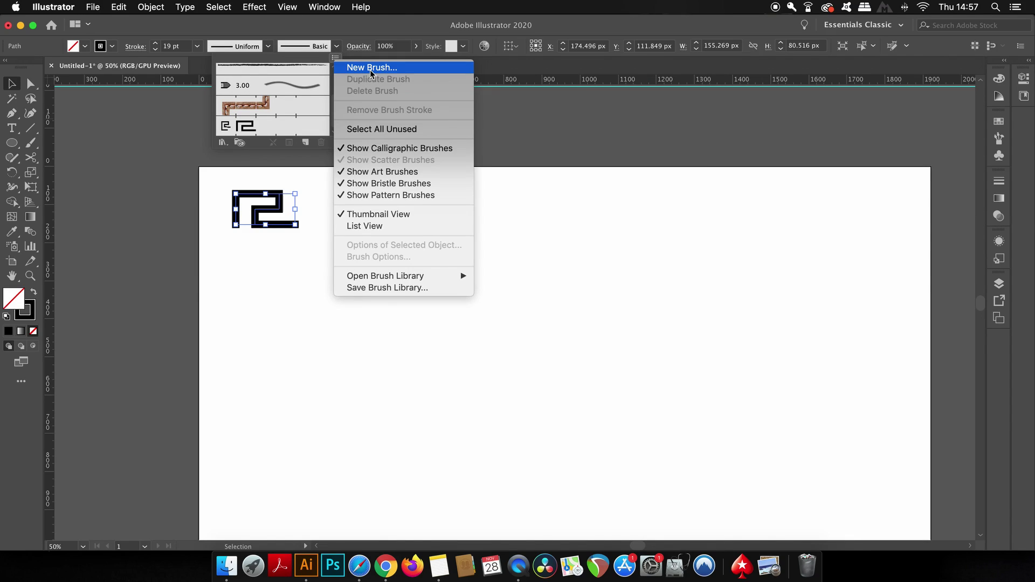
click(400, 70)
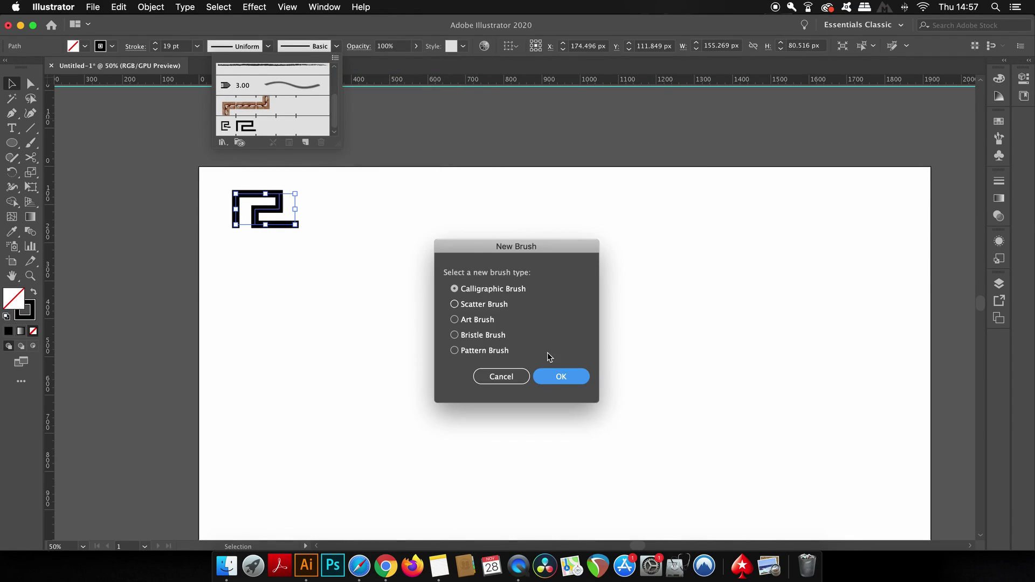
click(479, 354)
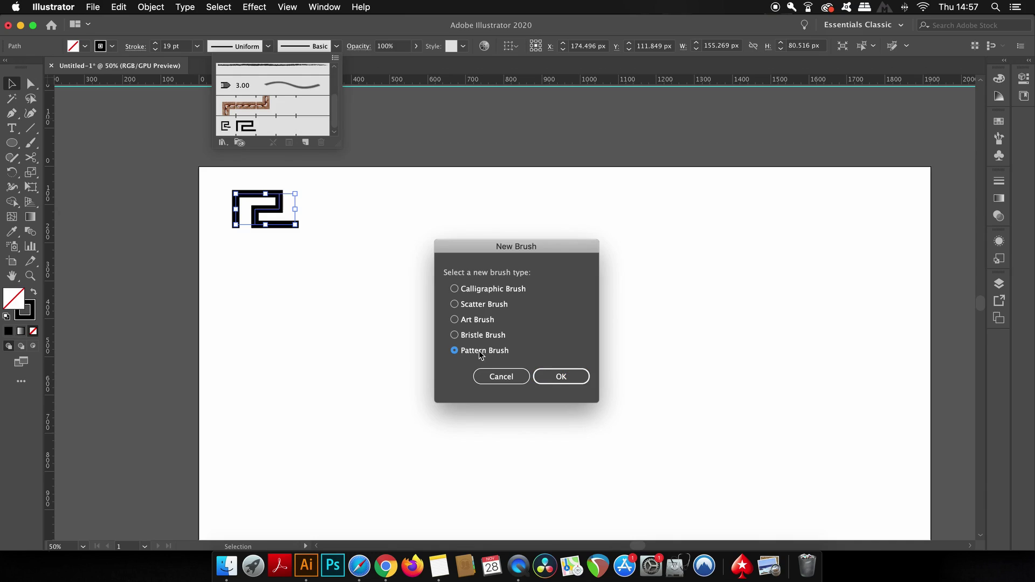
click(575, 379)
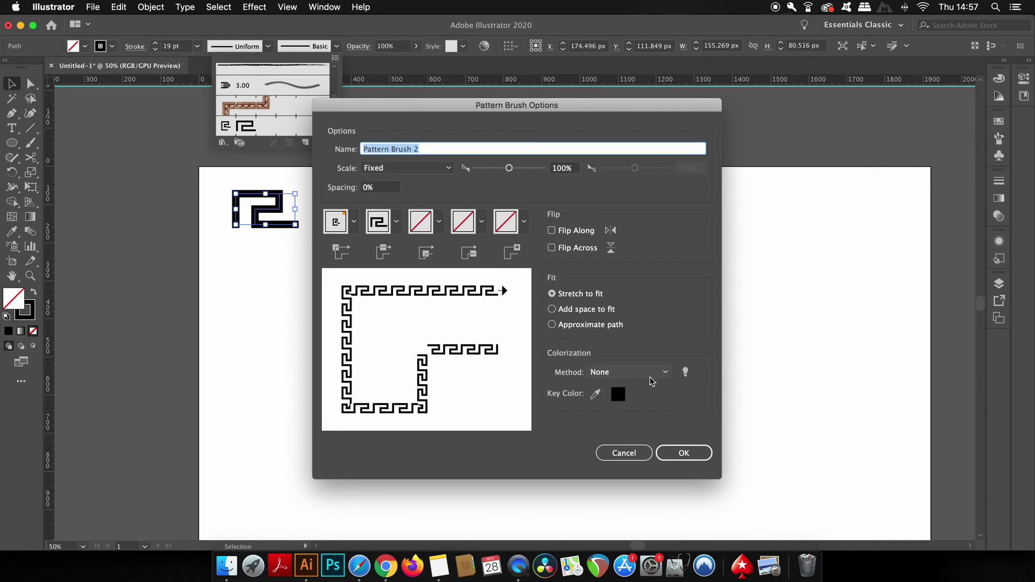
click(680, 453)
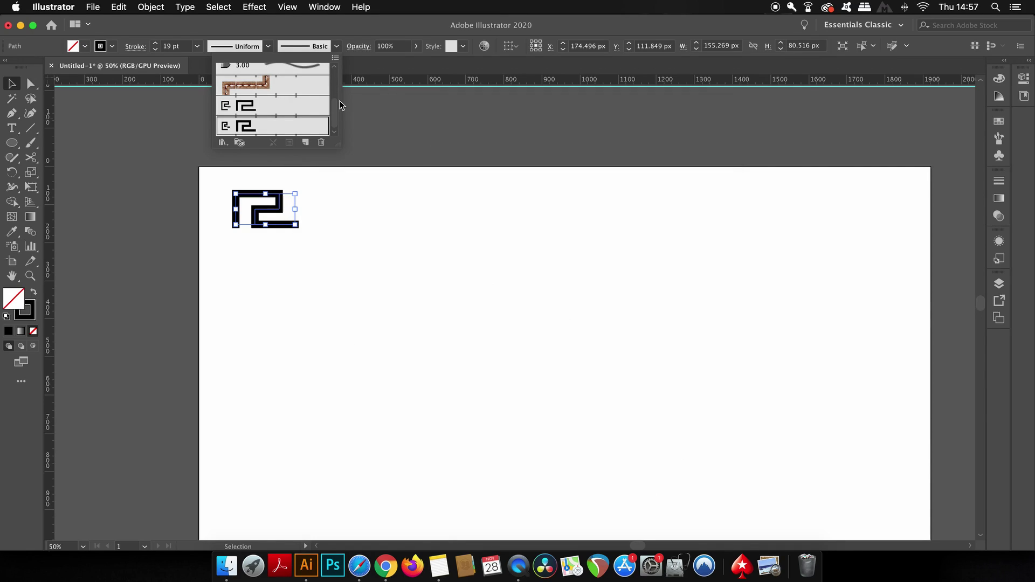
click(275, 212)
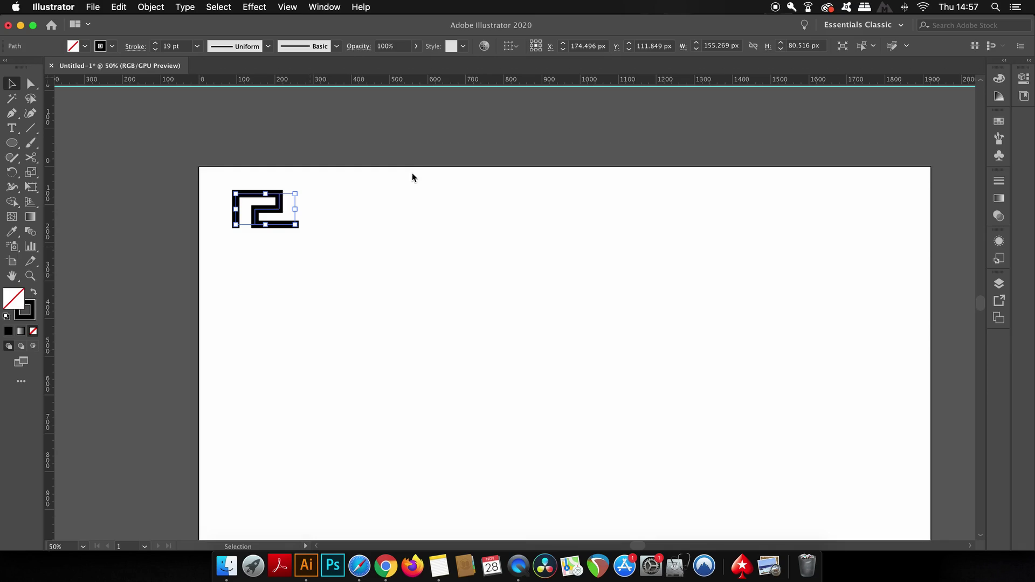
Move the tile above the artboard and draw a horizontal line across the artboard top
drag(284, 199, 242, 115)
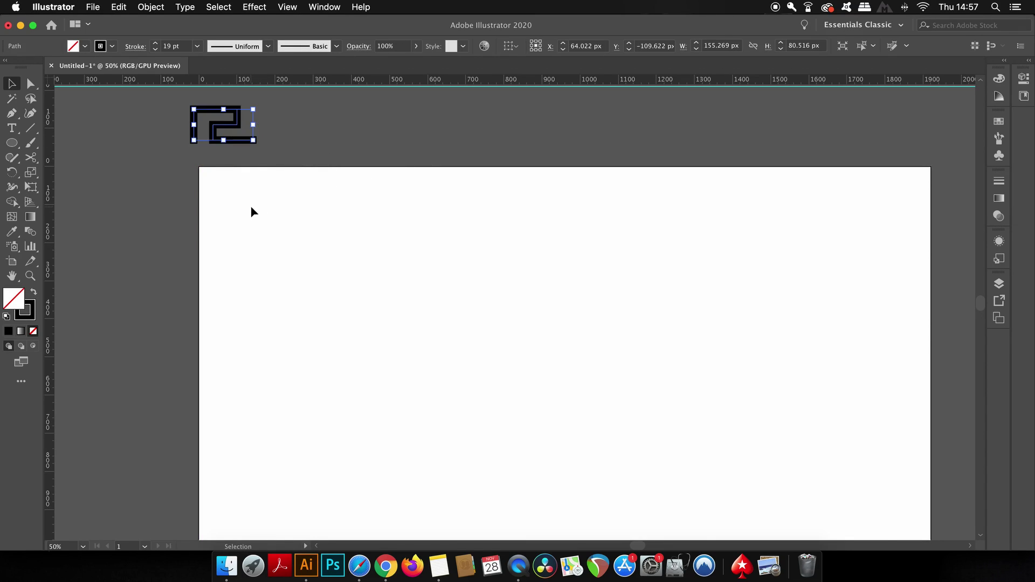
click(252, 205)
key(p)
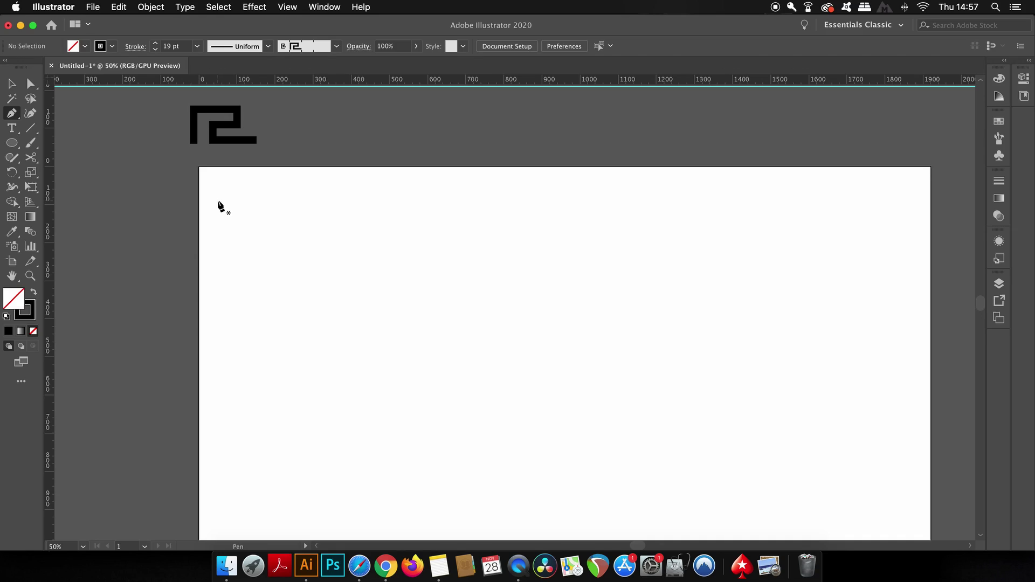
shift+click(911, 205)
key(v)
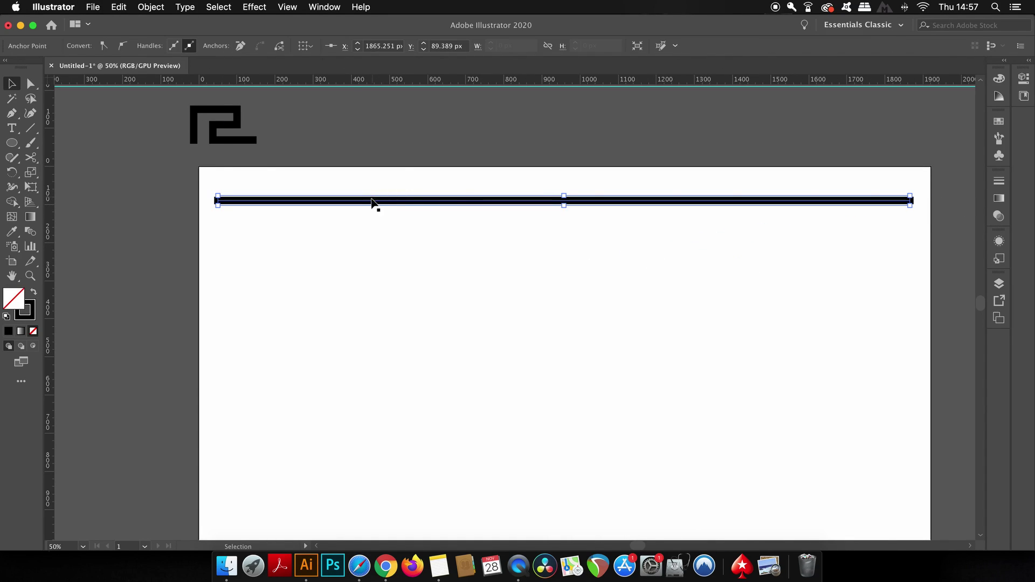
Apply Pattern Brush 2 to the horizontal line
click(291, 203)
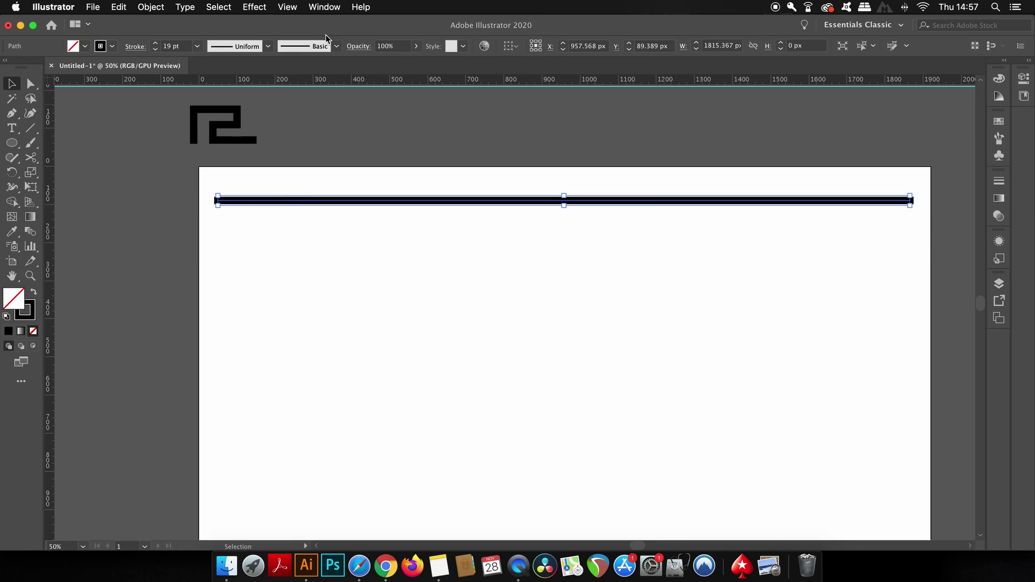
click(336, 46)
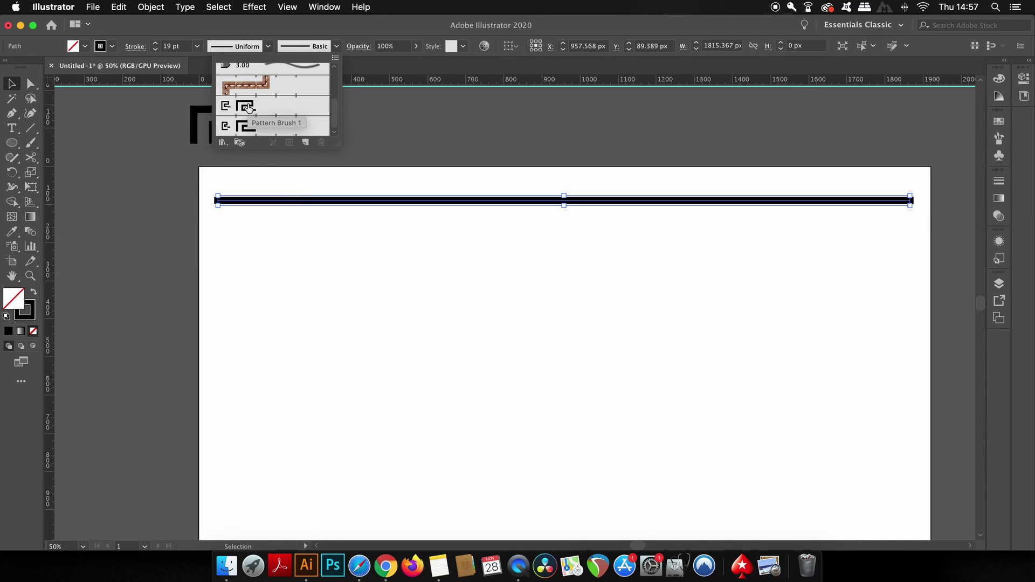
click(251, 128)
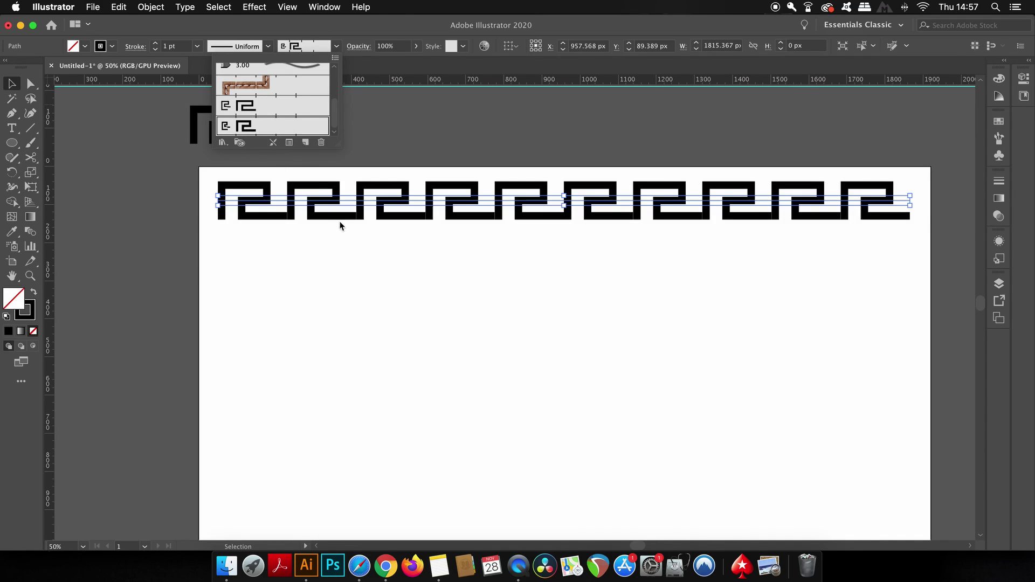
Apply Object > Path > Outline Stroke to the Greek-key brushed line
click(429, 257)
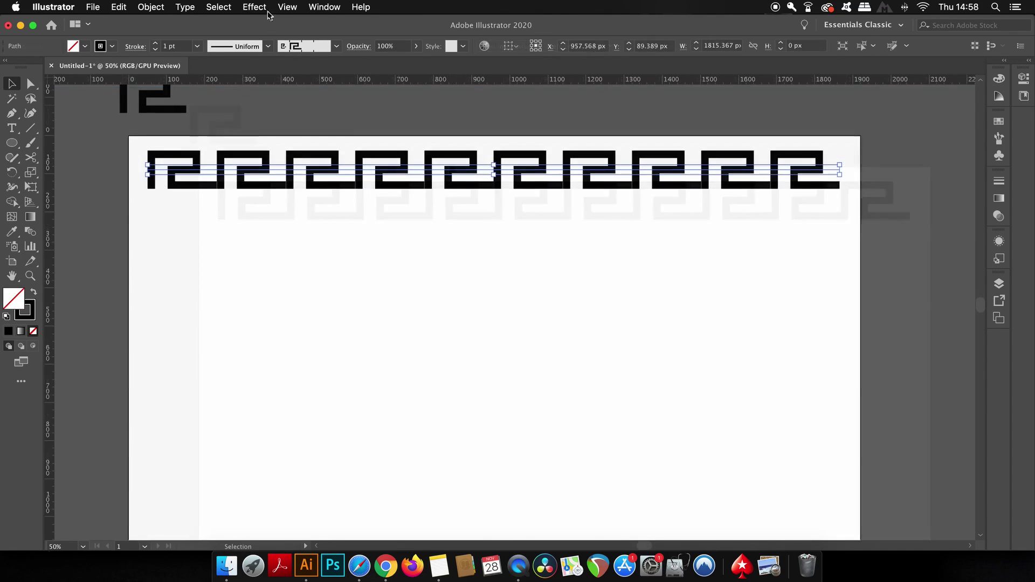
click(151, 6)
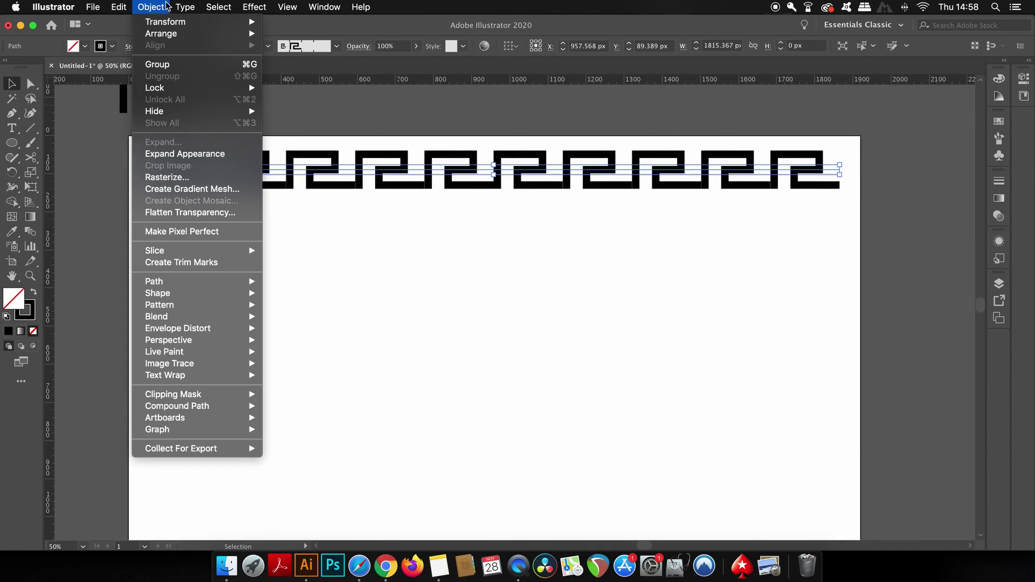
mouse_move(186, 282)
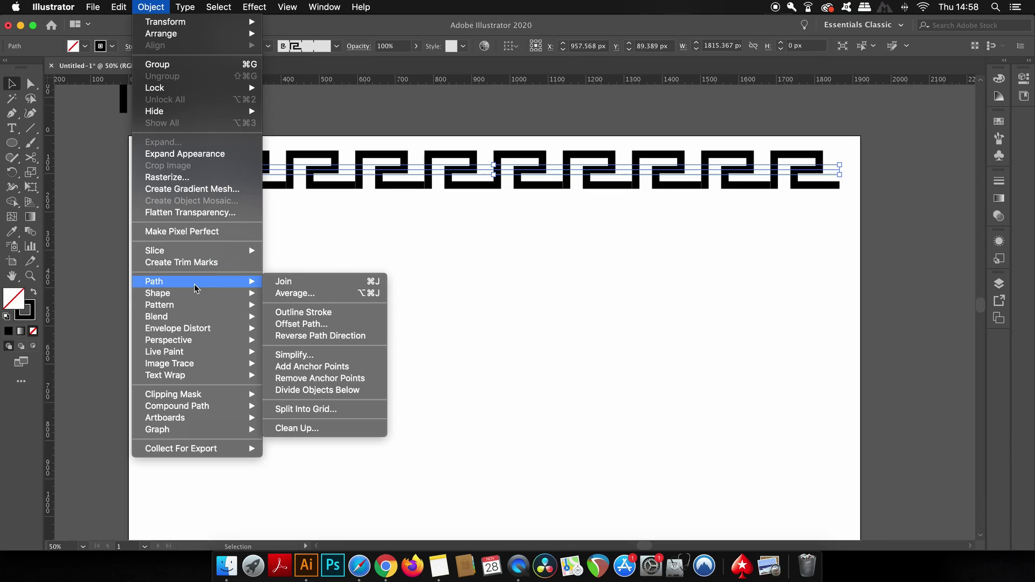
click(335, 313)
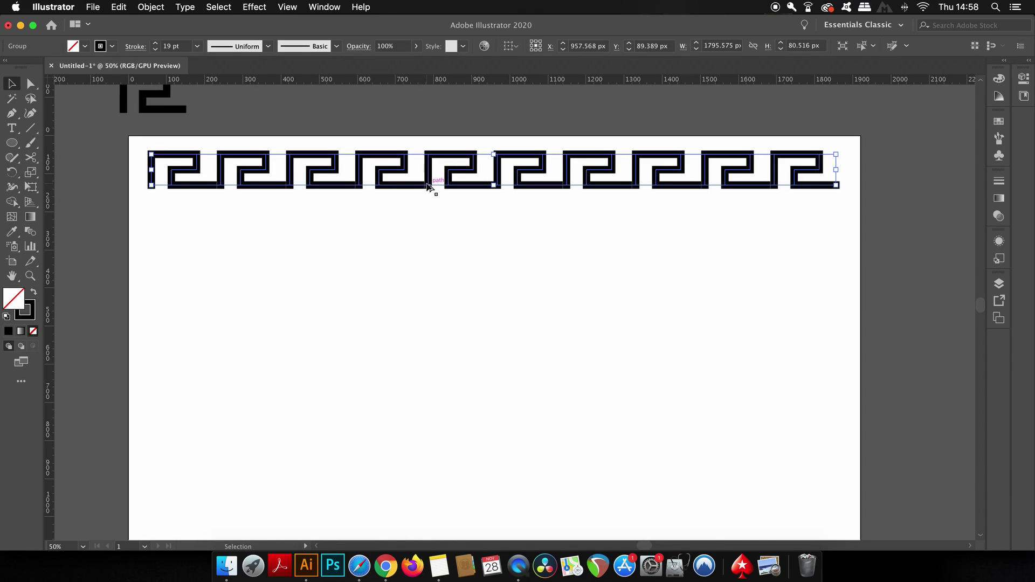
Copy the Greek-key row straight down and repeat it into nine stacked rows
drag(428, 186, 426, 233)
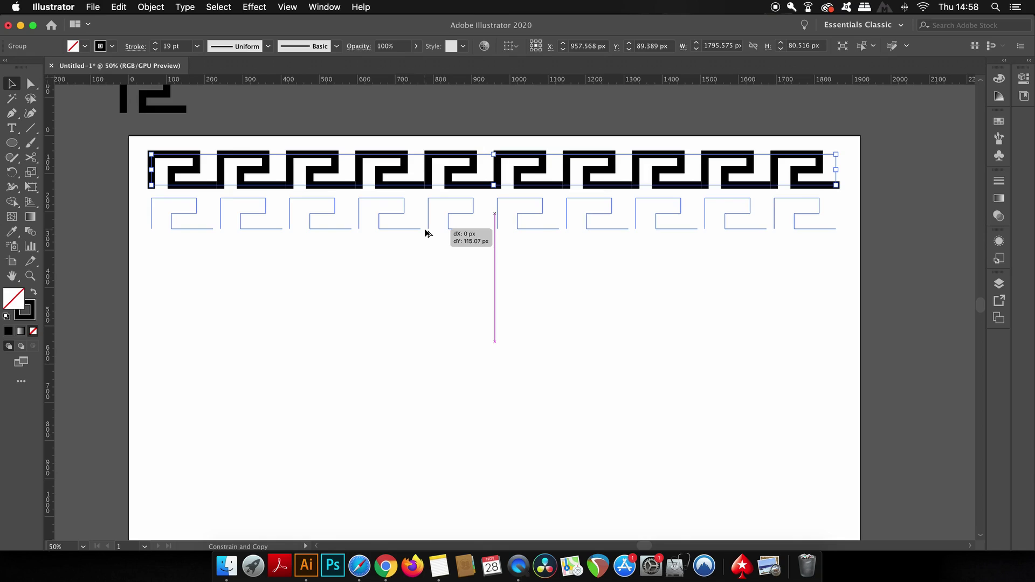
drag(426, 233, 426, 232)
key(super+d)
key(super+d)
key(super+d)
key(super+d)
key(super+d)
key(super+d)
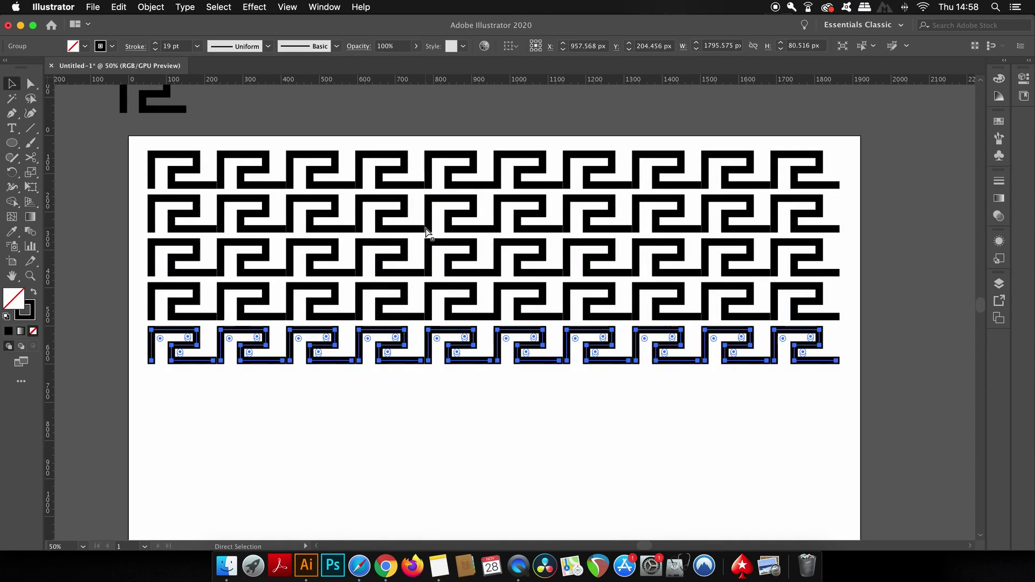
scroll(428, 230, down, 5)
key(super+d)
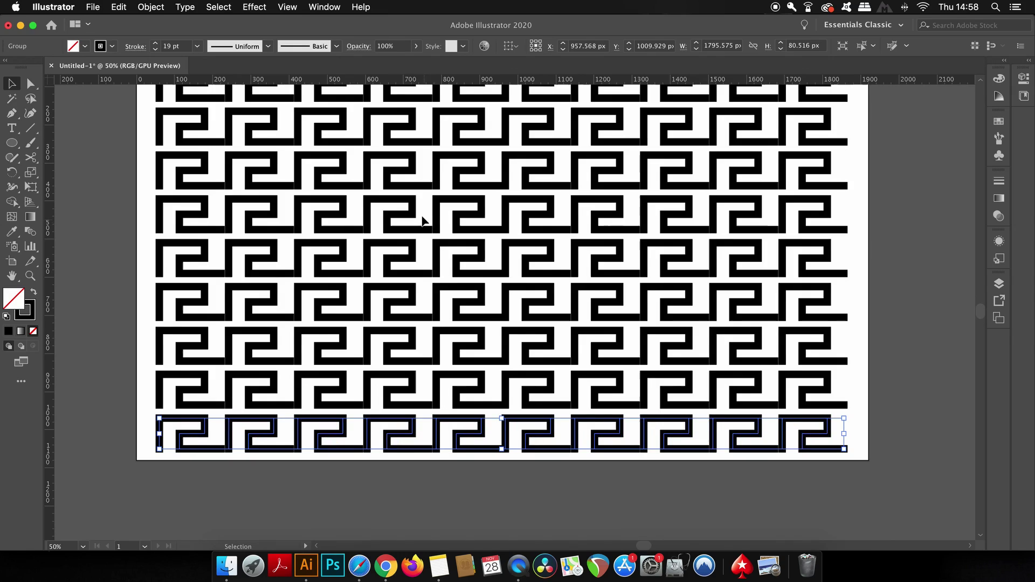
alt+scroll(420, 220, down, 2)
scroll(259, 168, up, 1)
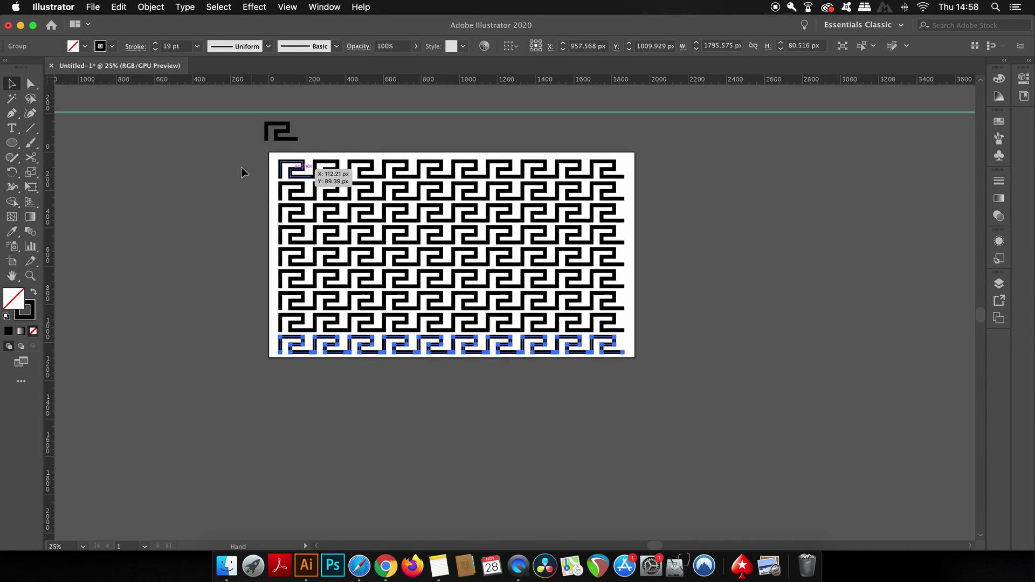
Select all the rows and move the block right of the artboard
click(240, 167)
drag(284, 190, 660, 389)
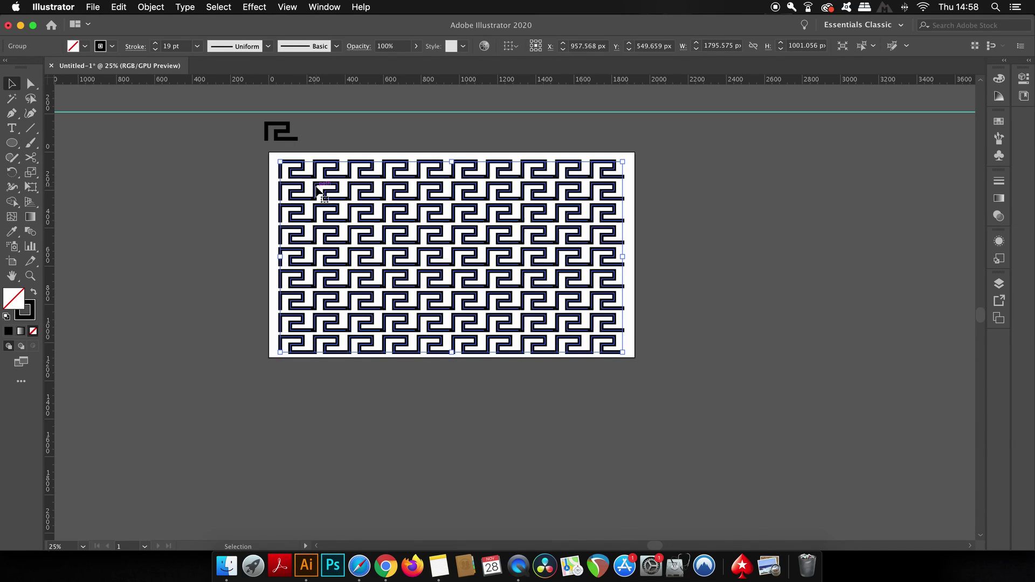
drag(341, 191, 715, 184)
Add the meander block to the Symbols panel as symbol 'spiral 2'
click(326, 7)
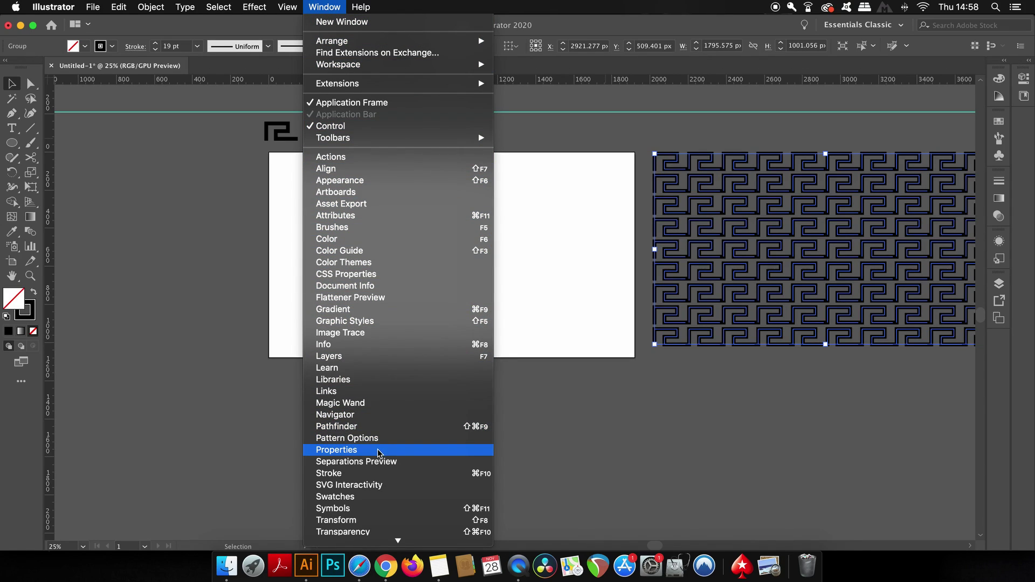
click(380, 508)
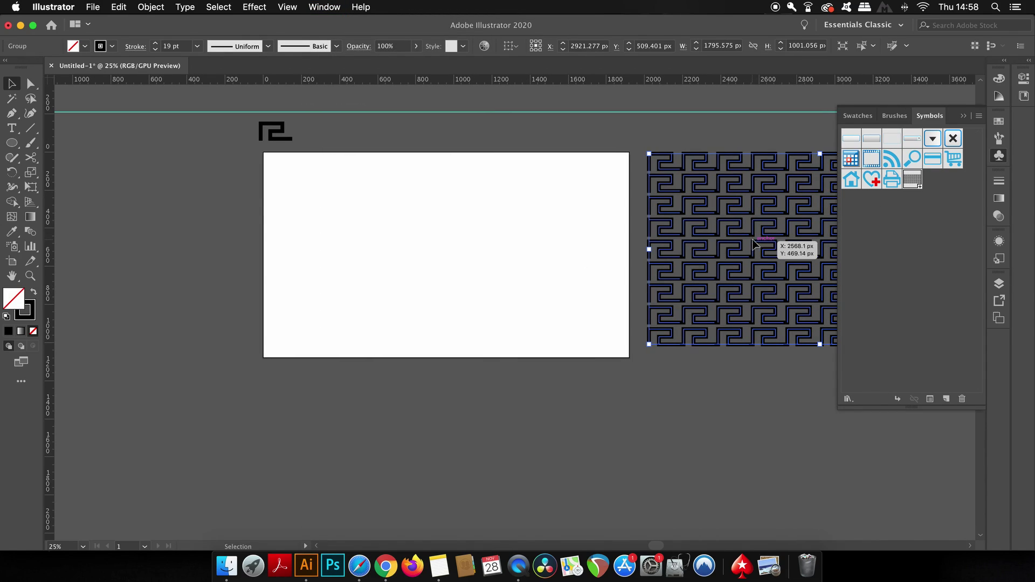
drag(766, 241, 912, 285)
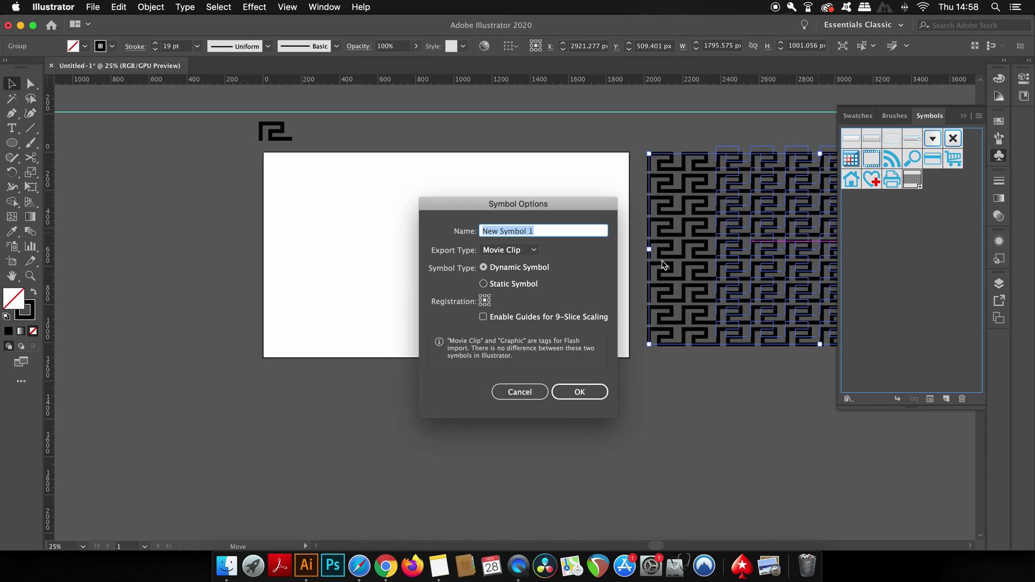
text(spiral 2)
key(Return)
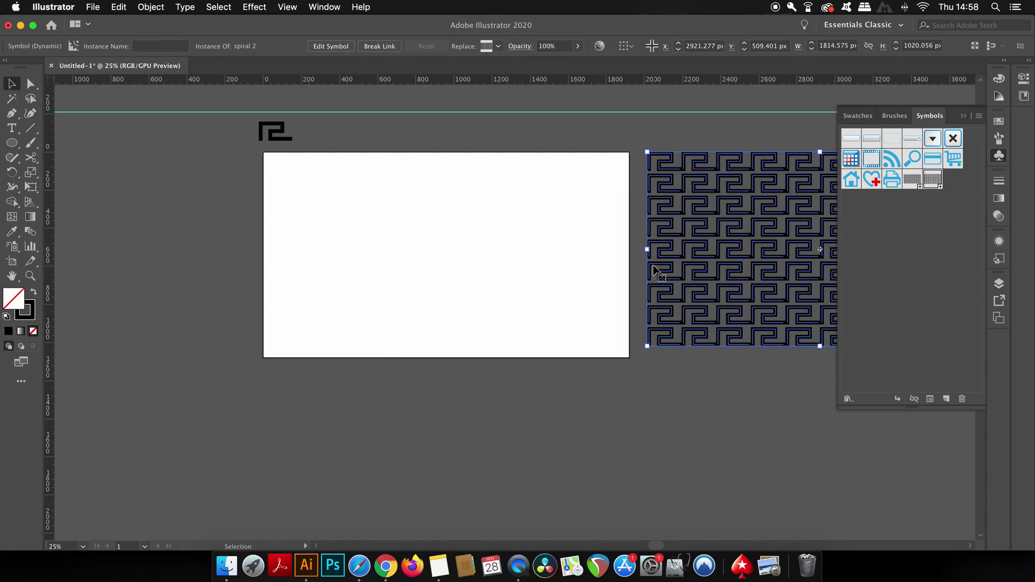
Move the horizontal guide lower and select the small meander shape
click(507, 249)
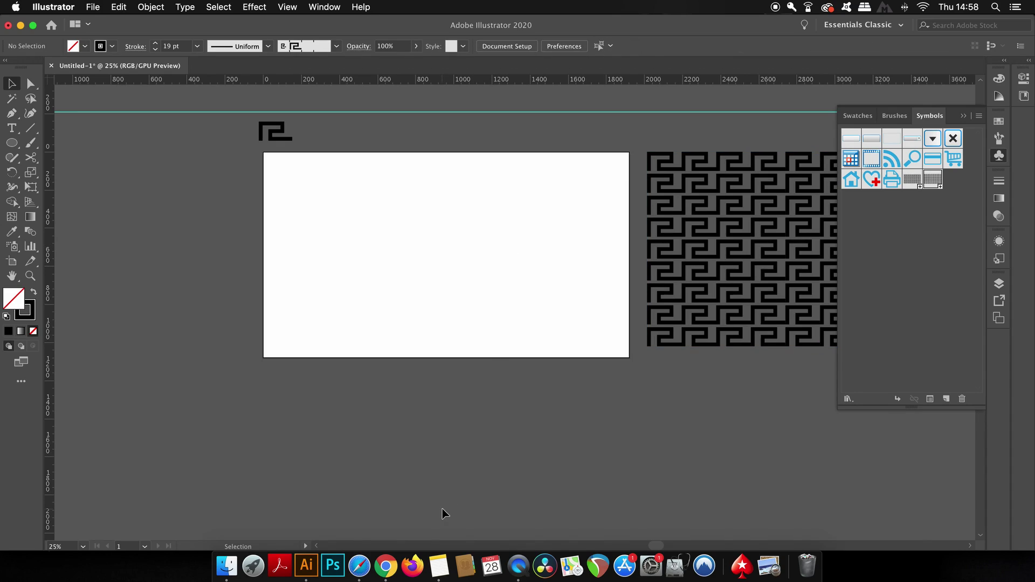
drag(214, 117, 280, 145)
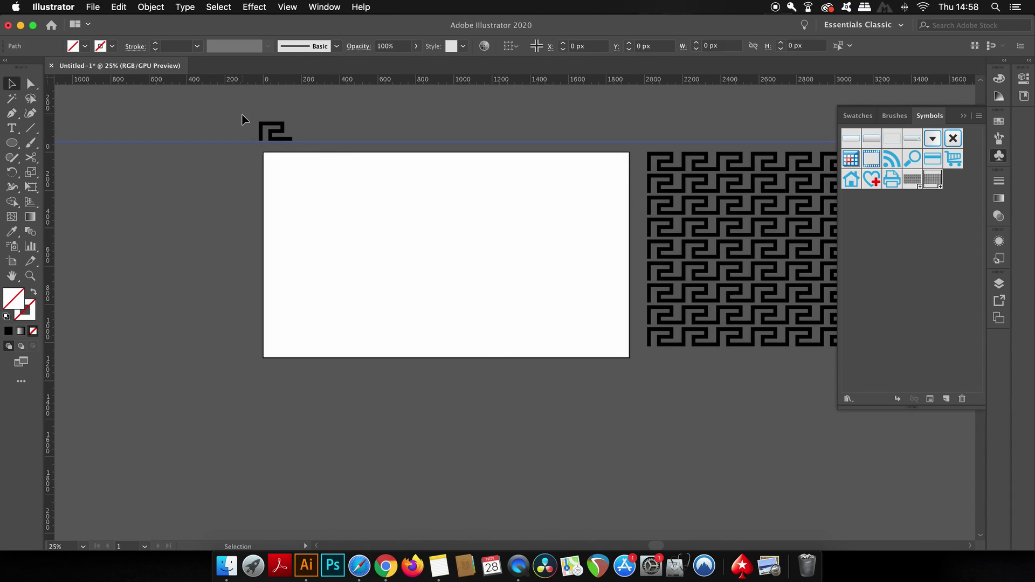
click(276, 138)
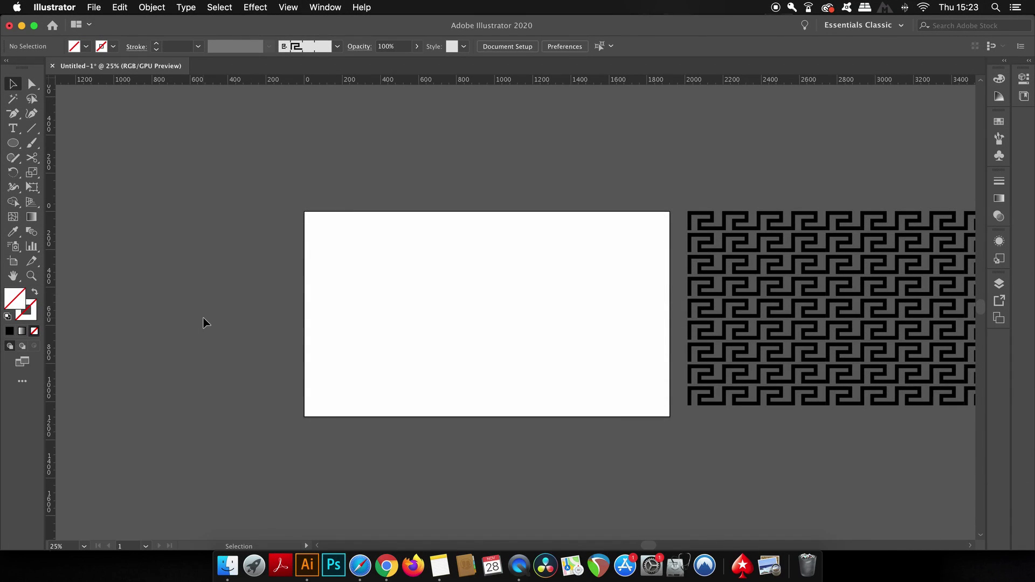
Set the fill colour to light blue 7CA1D8 in the Color Picker
double_click(15, 297)
drag(532, 253, 531, 273)
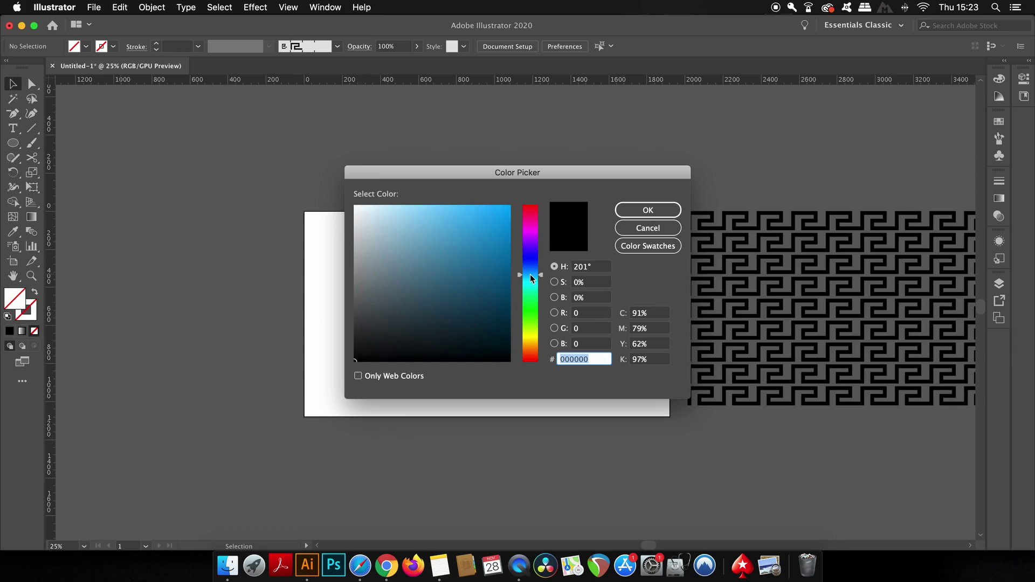
click(423, 230)
drag(422, 234, 423, 229)
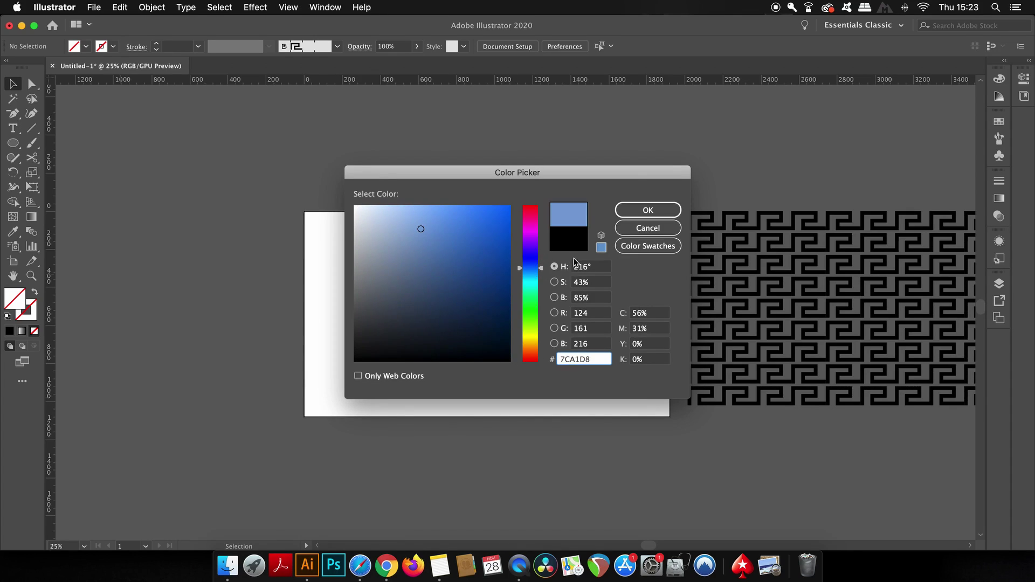
click(621, 210)
Draw a circle about 663 px across on the artboard with the Ellipse tool
key(l)
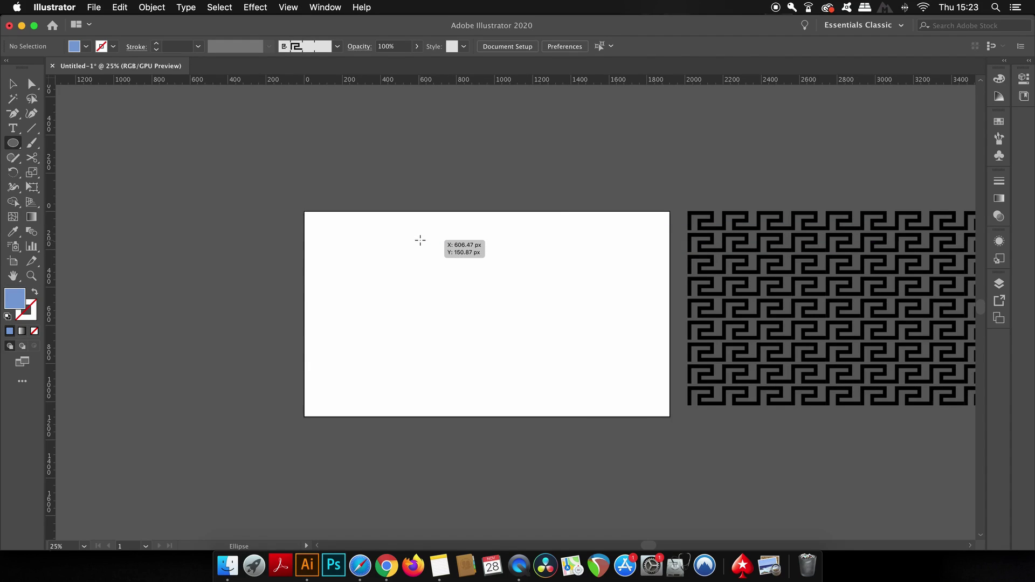
drag(420, 240, 545, 335)
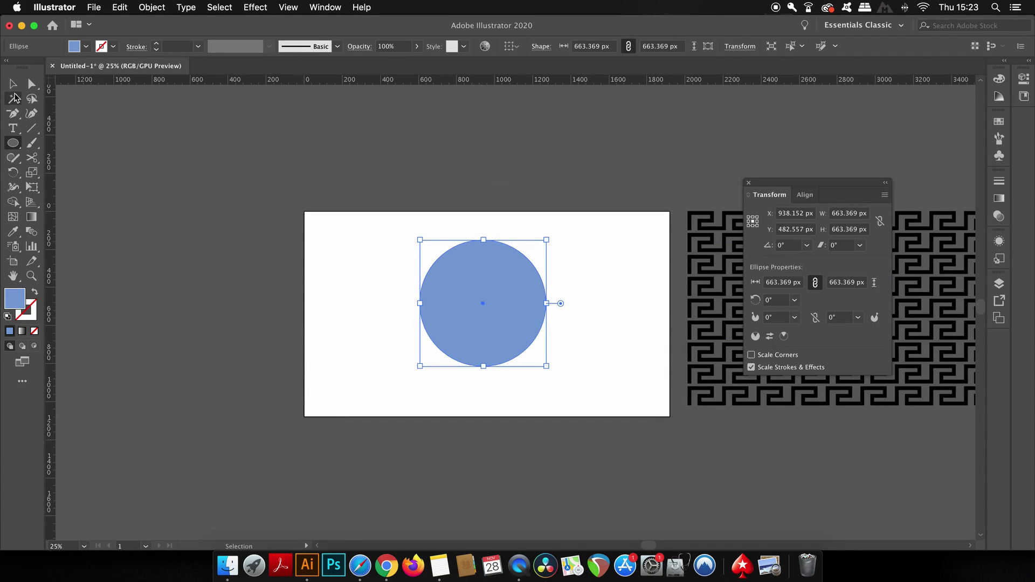
click(13, 85)
click(141, 173)
scroll(332, 274, up, 2)
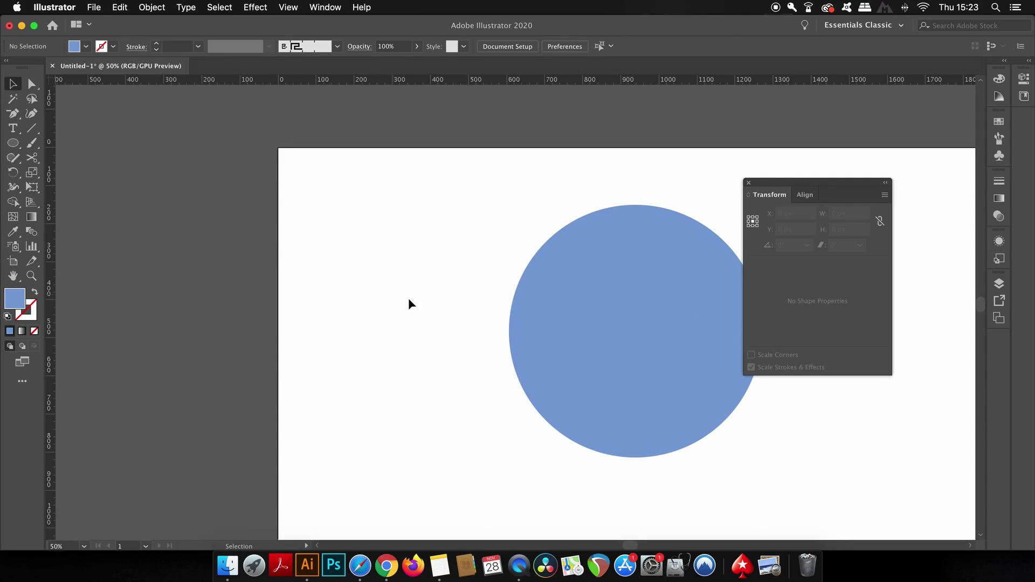
scroll(367, 291, right, 5)
scroll(366, 292, down, 1)
Draw a closed quadrilateral covering the circle's lower-left quarter
key(p)
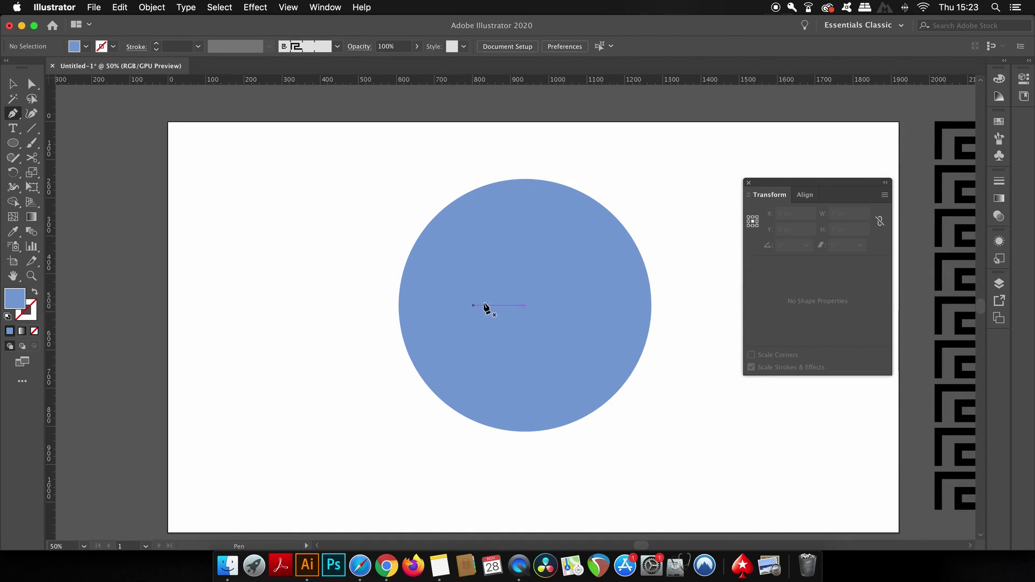
click(389, 305)
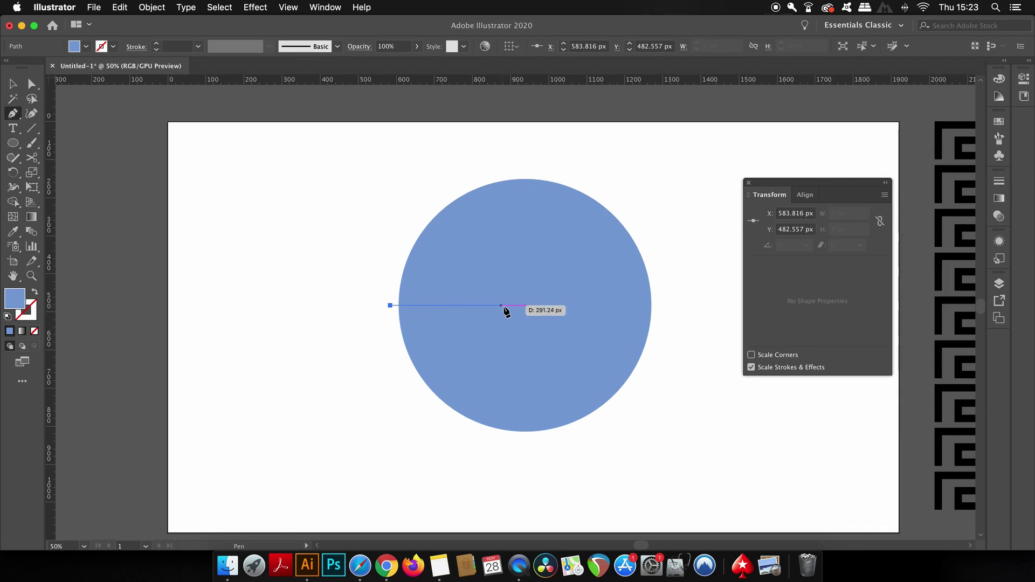
click(525, 305)
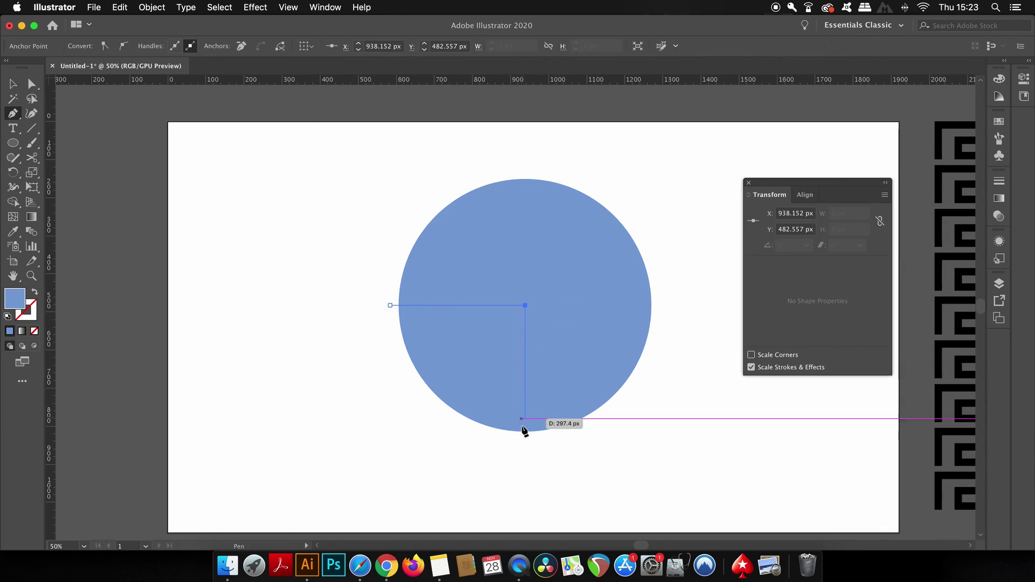
click(527, 460)
click(369, 447)
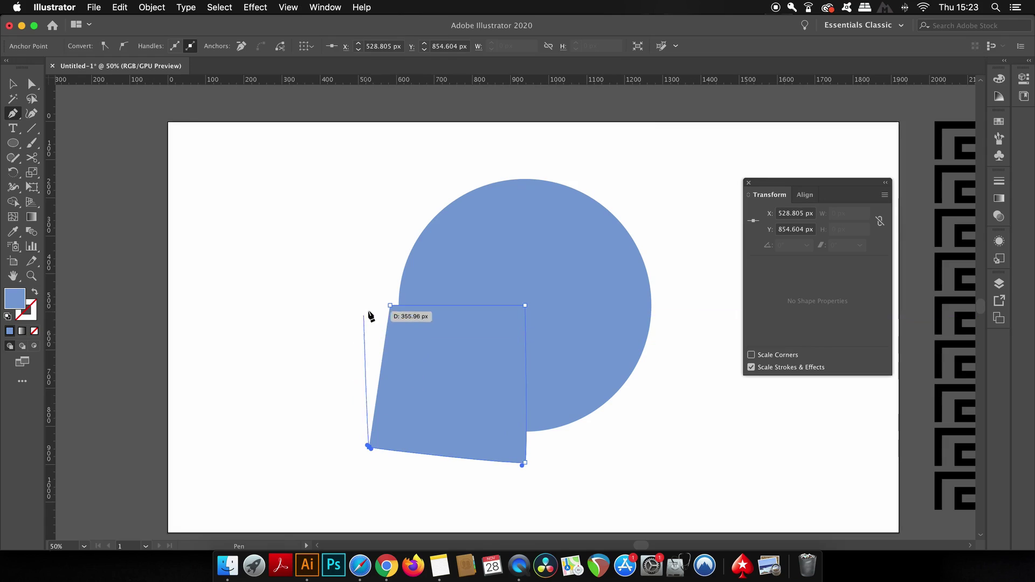
click(390, 305)
key(v)
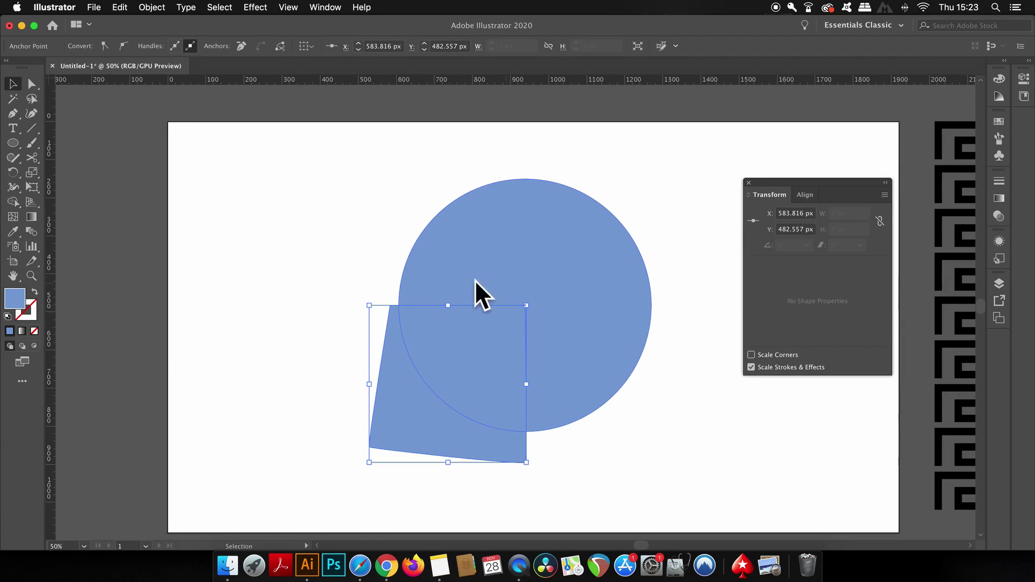
Select the circle too and apply Pathfinder Intersect to leave a quarter-circle wedge
shift+click(509, 258)
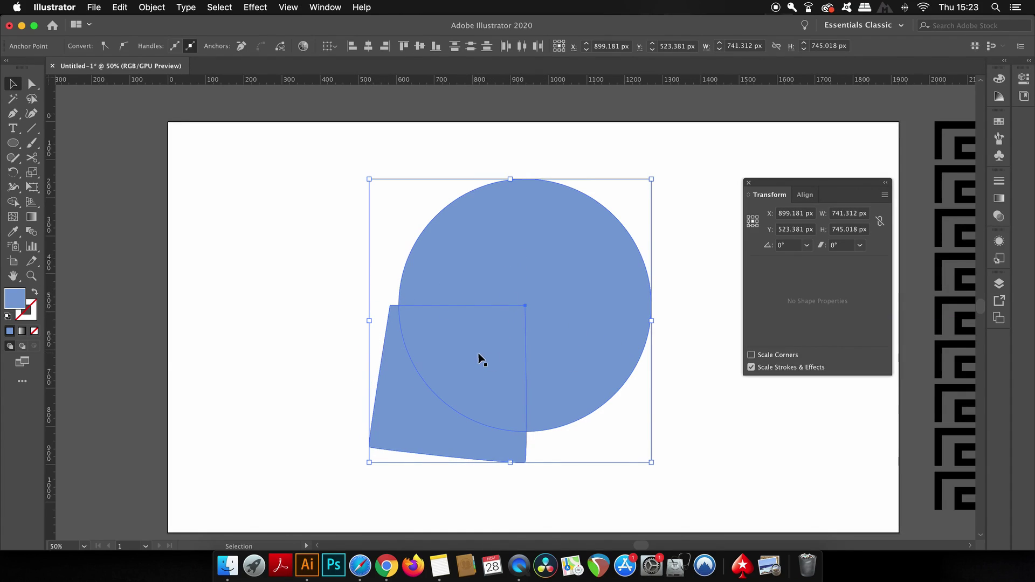
click(325, 7)
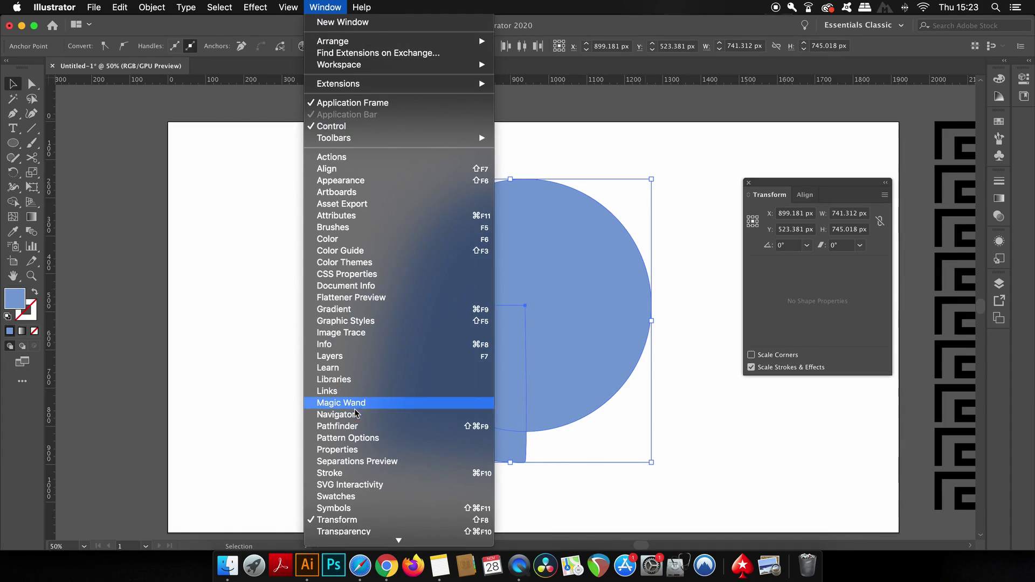
click(360, 427)
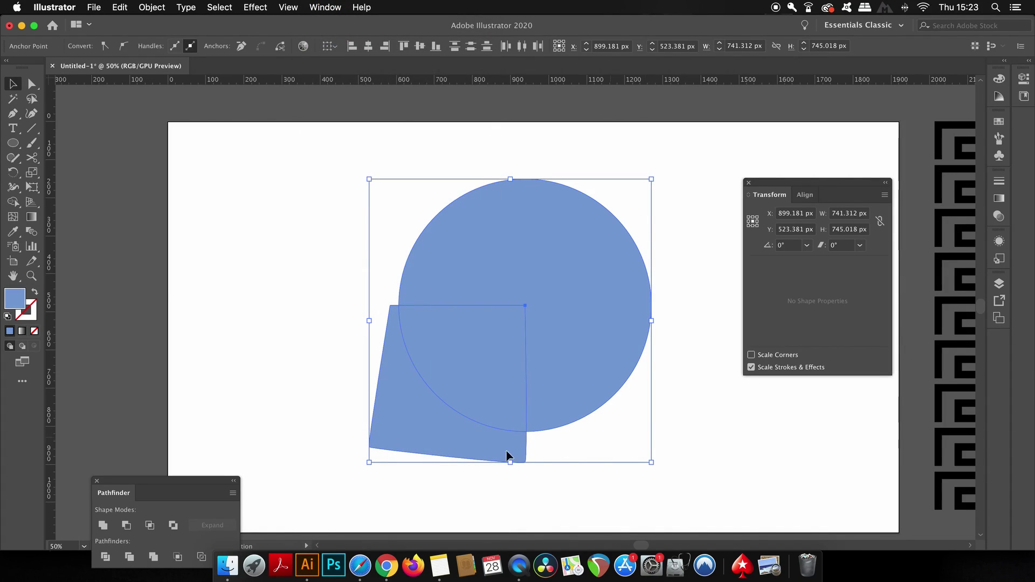
click(150, 526)
Nudge the quarter-circle up and right and bring the artboard and pattern into view
click(250, 351)
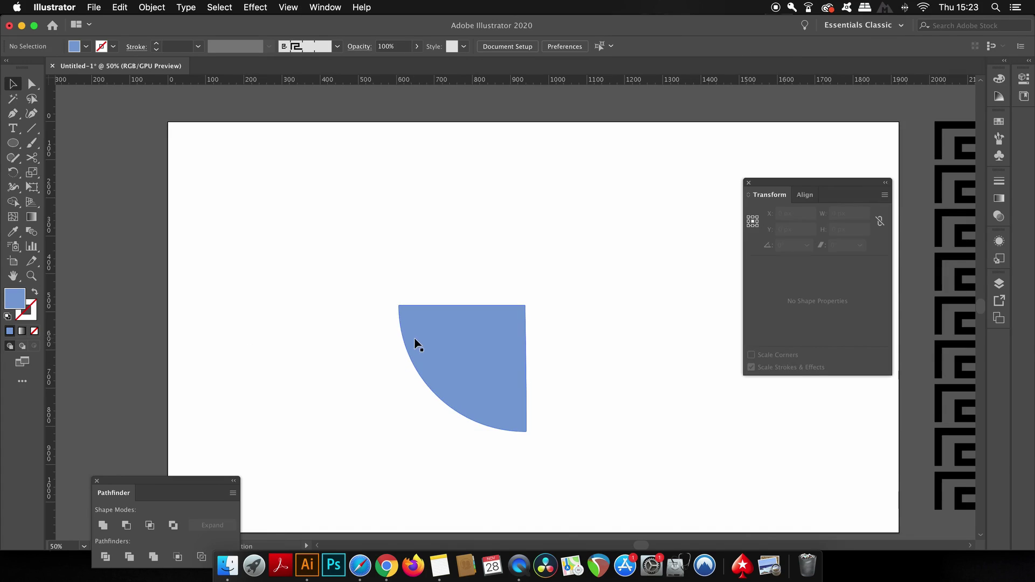
drag(455, 342, 476, 328)
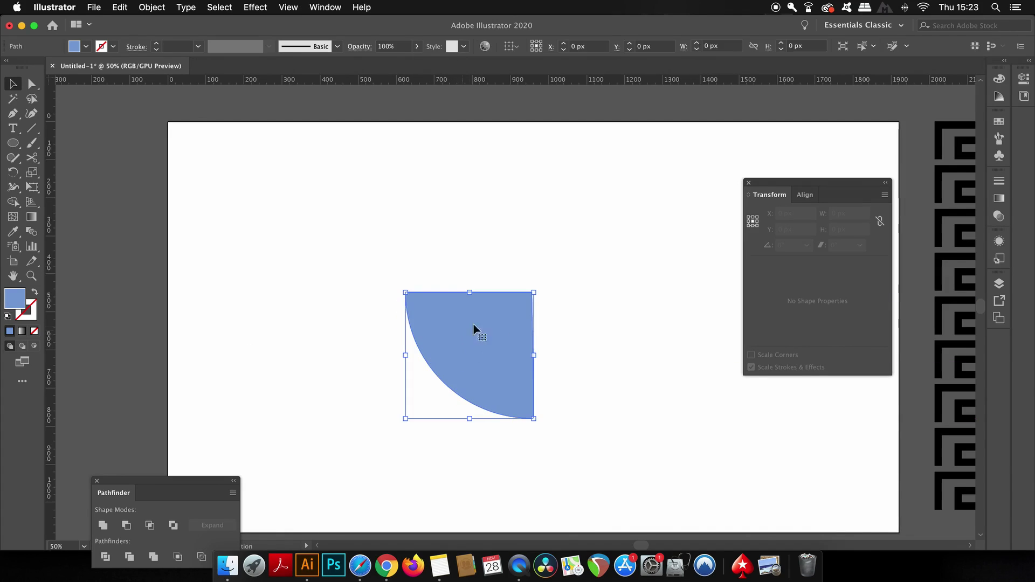
click(749, 183)
click(723, 199)
drag(622, 279, 670, 244)
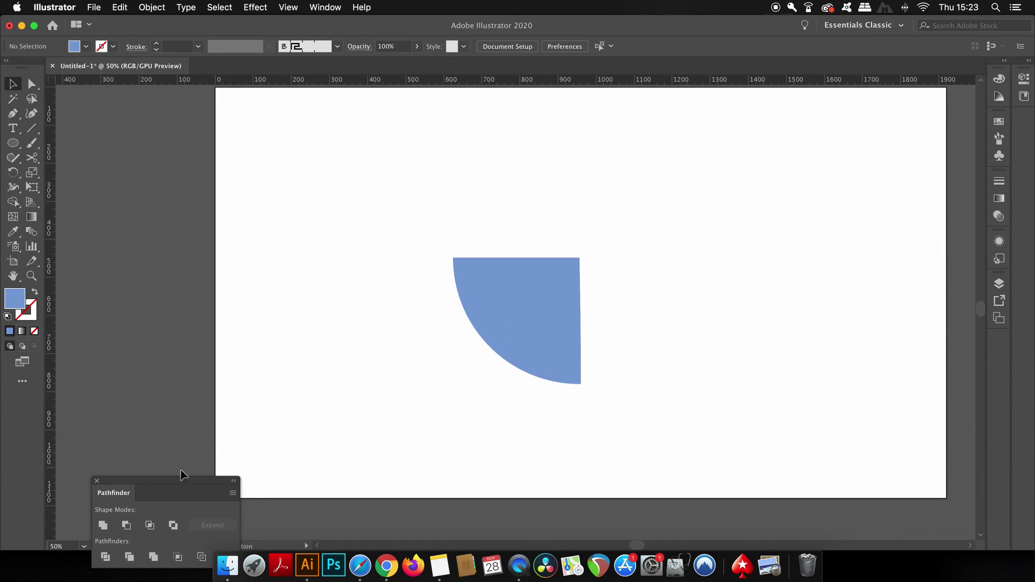
click(234, 481)
drag(375, 382, 328, 404)
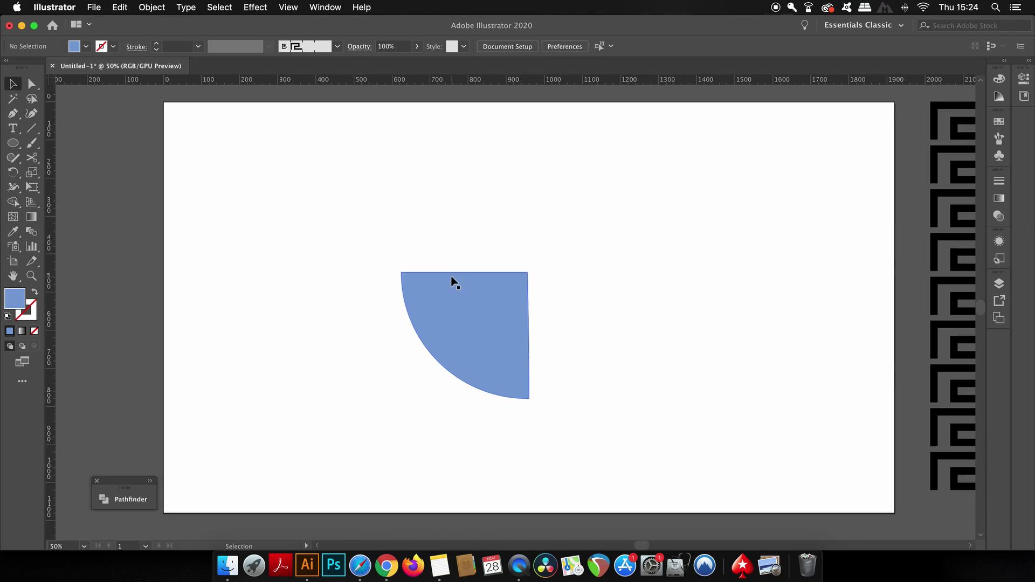
Apply a previewed 3D Revolve to the quarter-circle, tilt it to a custom angle, and open Map Art
click(462, 307)
click(219, 7)
mouse_move(256, 6)
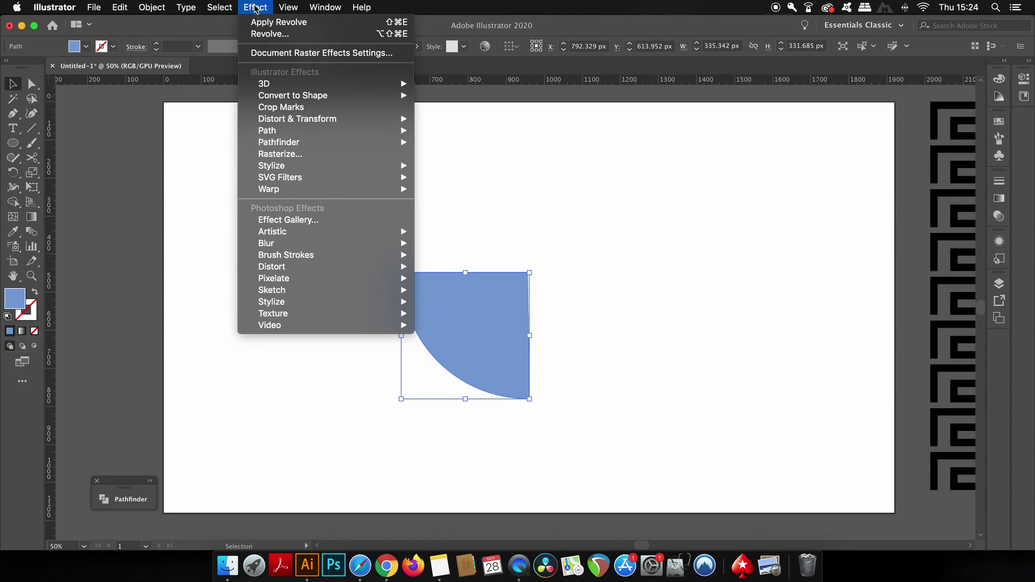
click(482, 96)
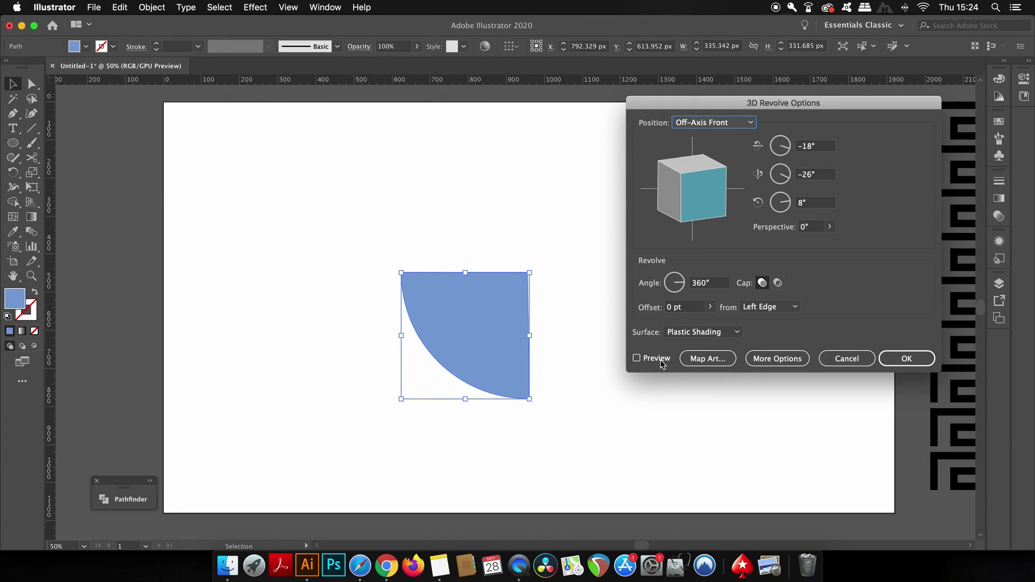
click(636, 358)
mouse_move(696, 196)
mouse_down()
mouse_move(694, 168)
mouse_move(713, 174)
mouse_move(699, 138)
mouse_up()
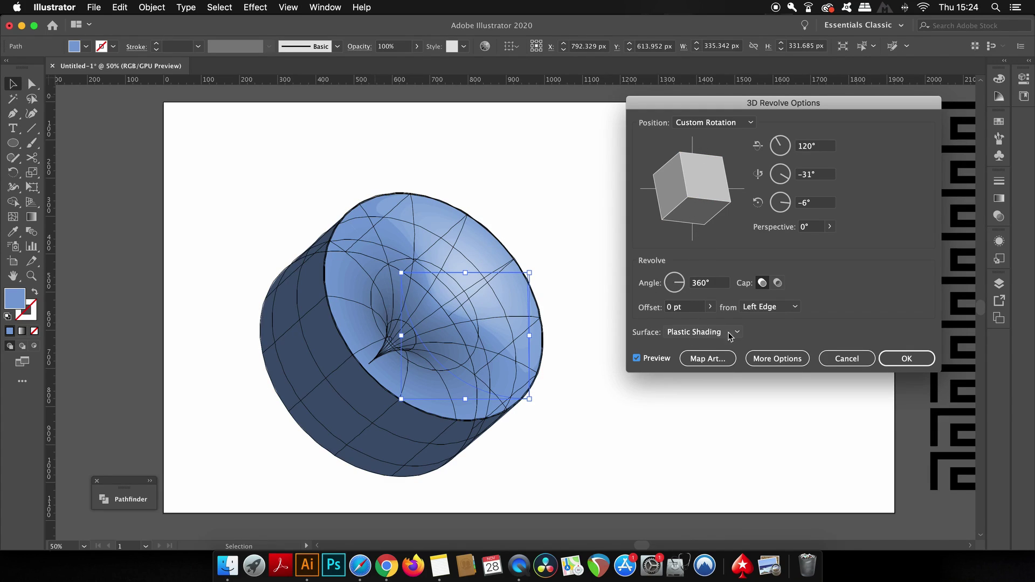
click(708, 358)
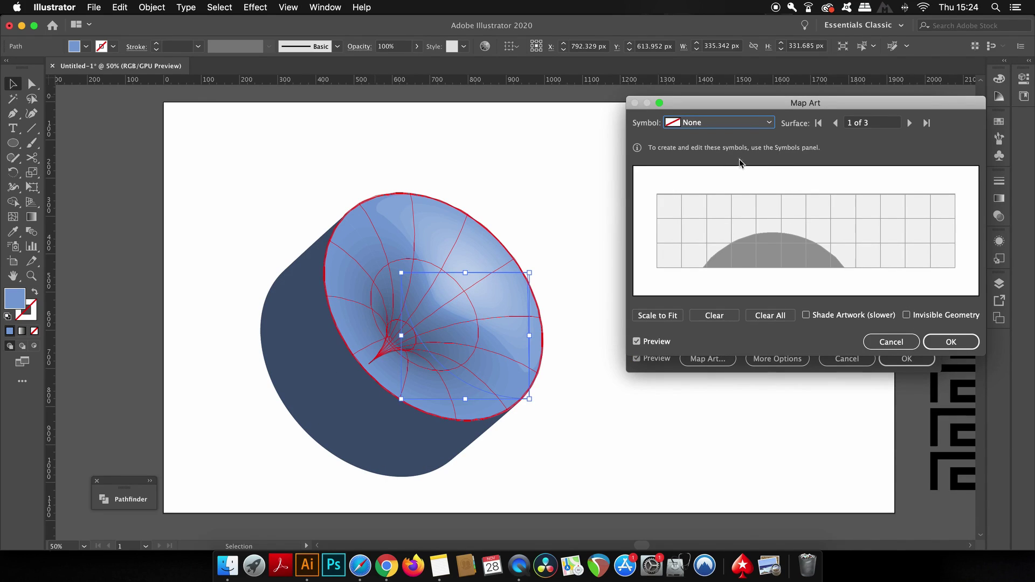
Map the spiral 2 symbol onto the revolved surface, scaled to cover it
click(747, 128)
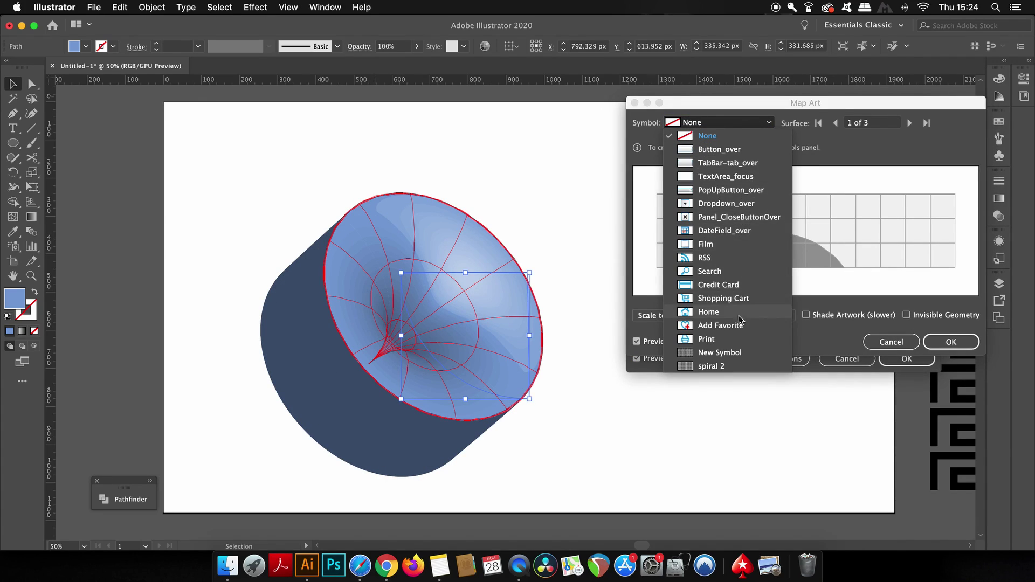
click(738, 366)
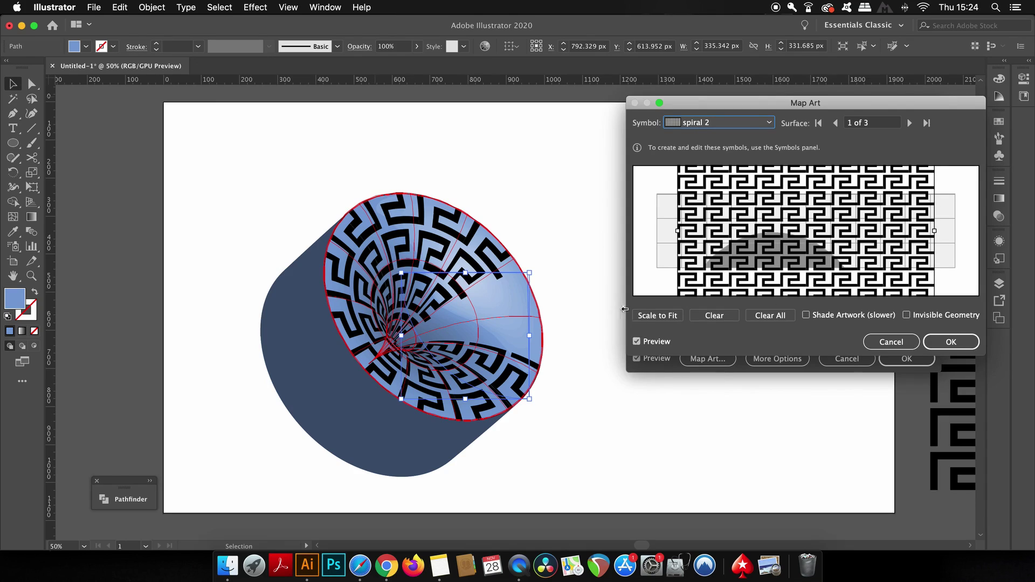
drag(705, 216, 663, 220)
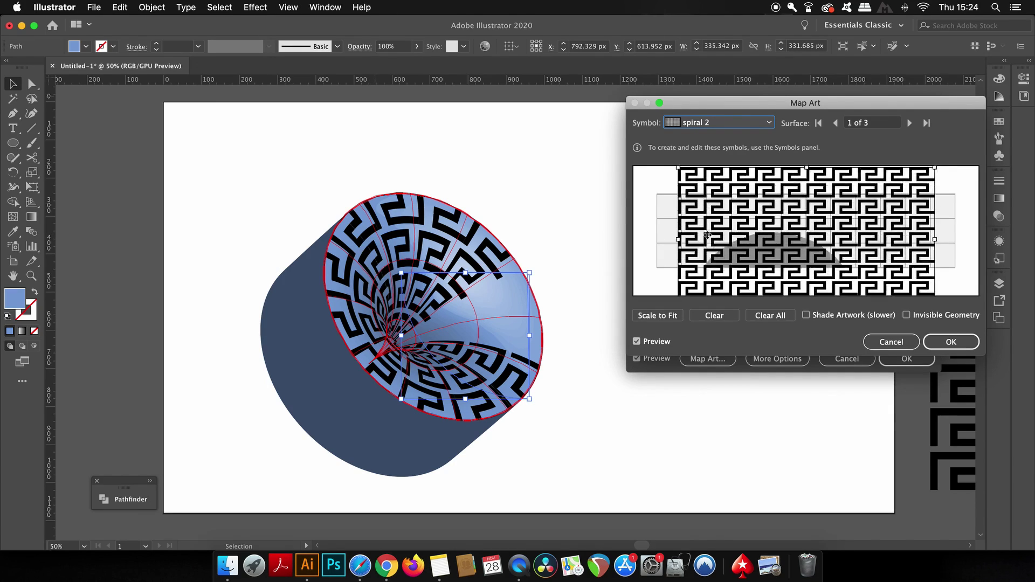
drag(892, 165, 976, 168)
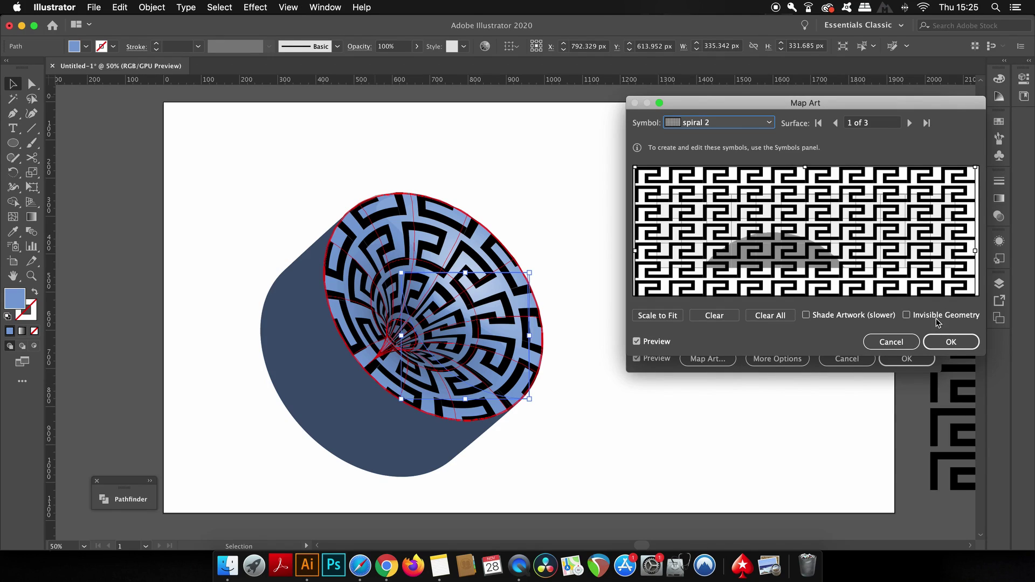
Turn on Invisible Geometry, confirm Map Art and 3D Revolve Options, then deselect
click(908, 316)
click(937, 318)
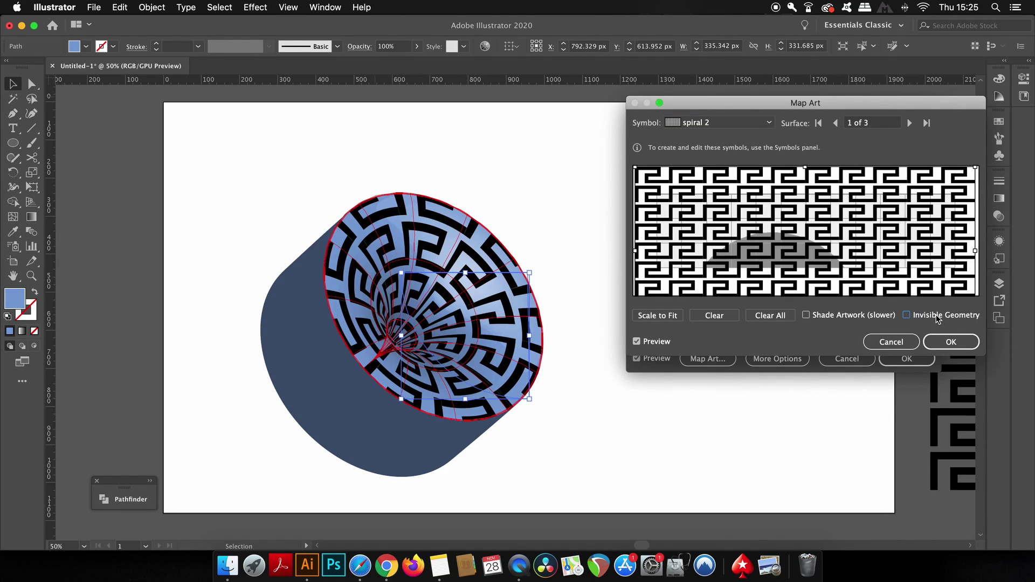
click(937, 319)
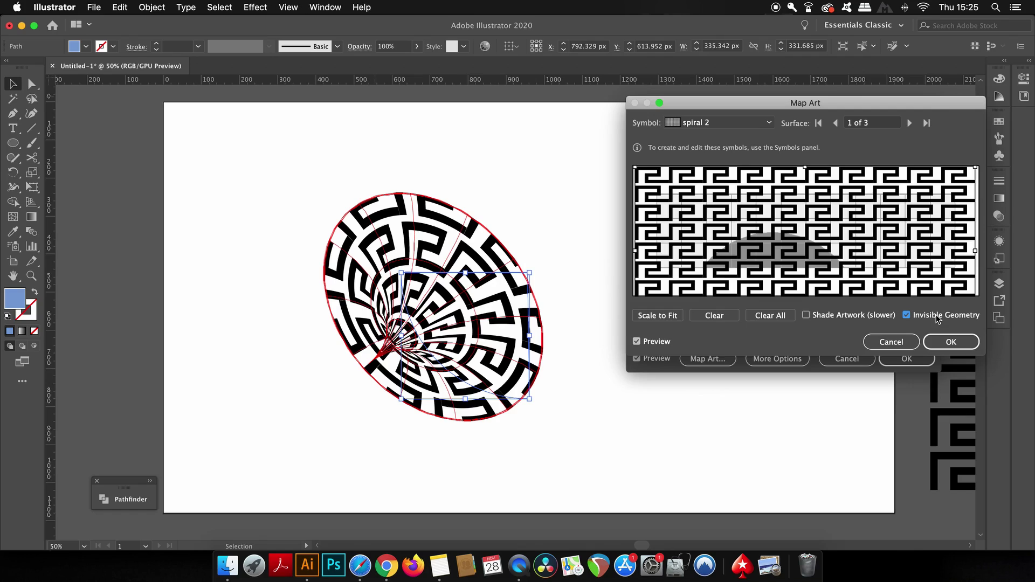
click(937, 319)
click(936, 319)
click(949, 342)
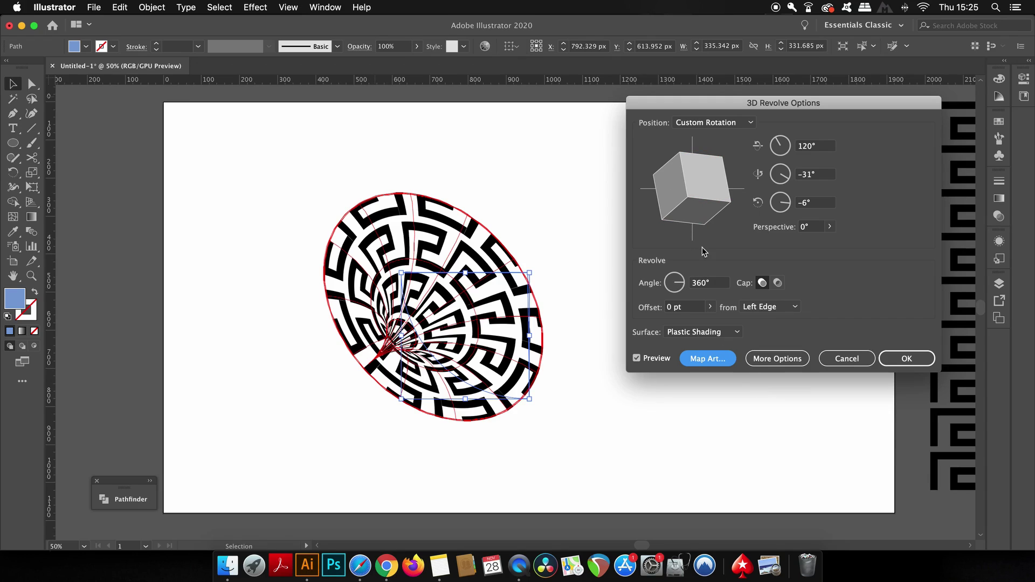
click(879, 354)
click(677, 313)
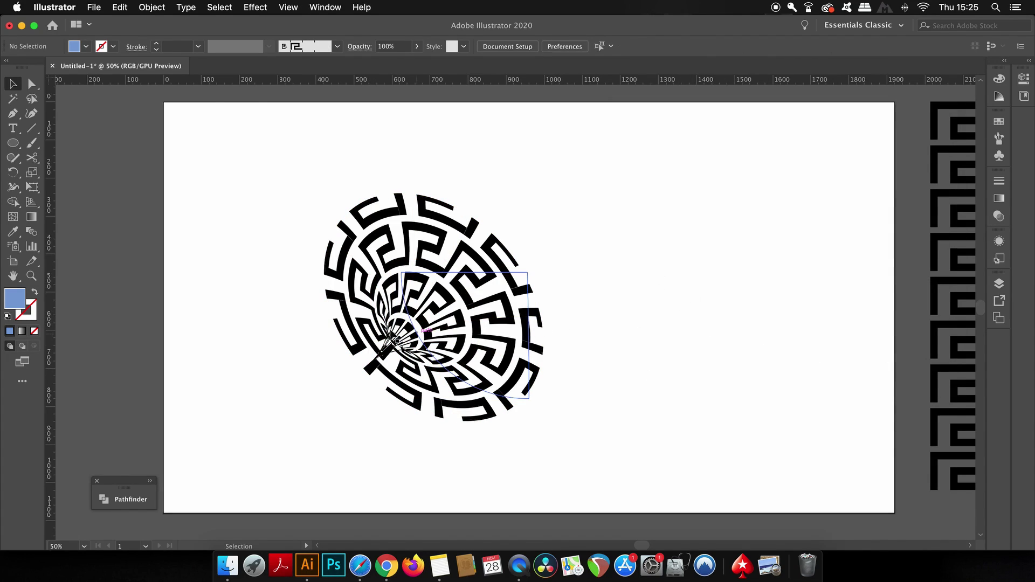
With a stroke-only Pen path, place the first anchors along the vortex's left outer edge
key(p)
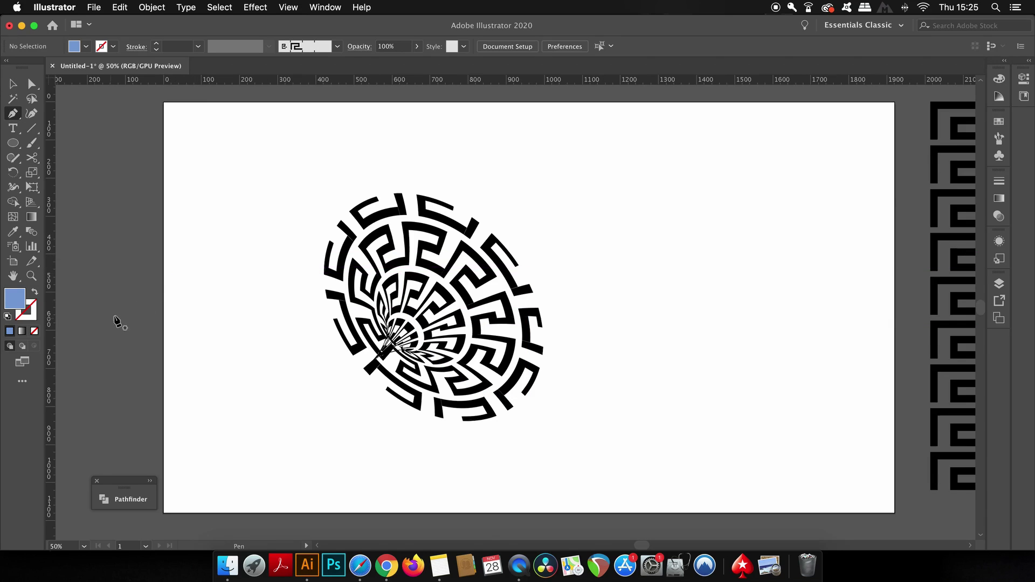
key(shift+x)
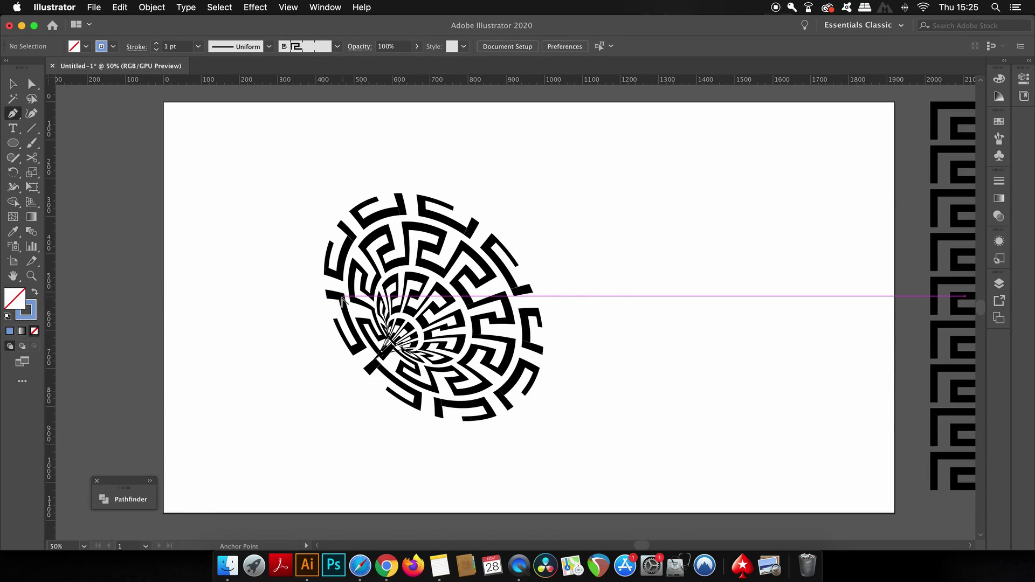
scroll(341, 301, up, 1)
scroll(342, 301, up, 1)
scroll(287, 313, up, 1)
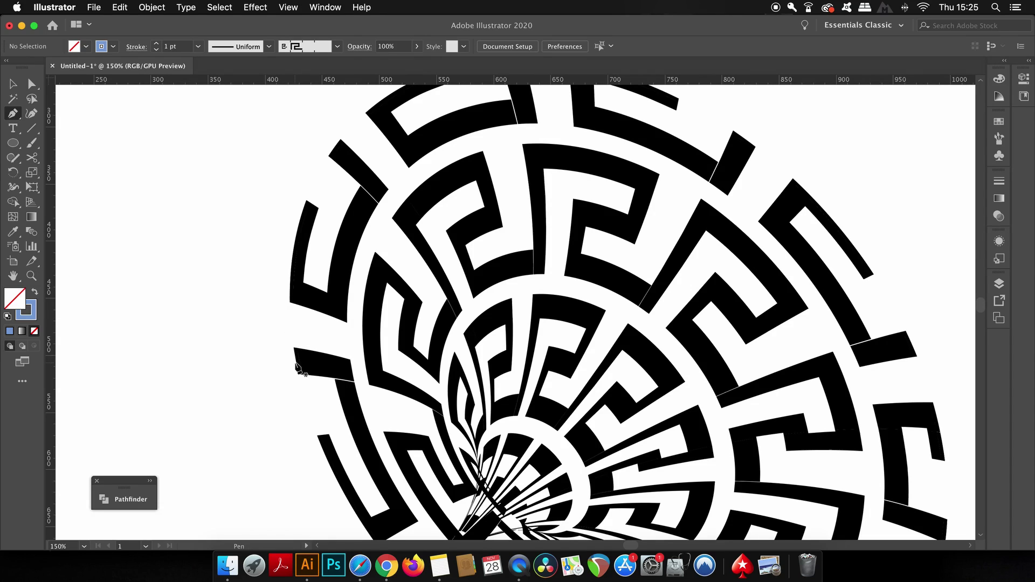
click(295, 363)
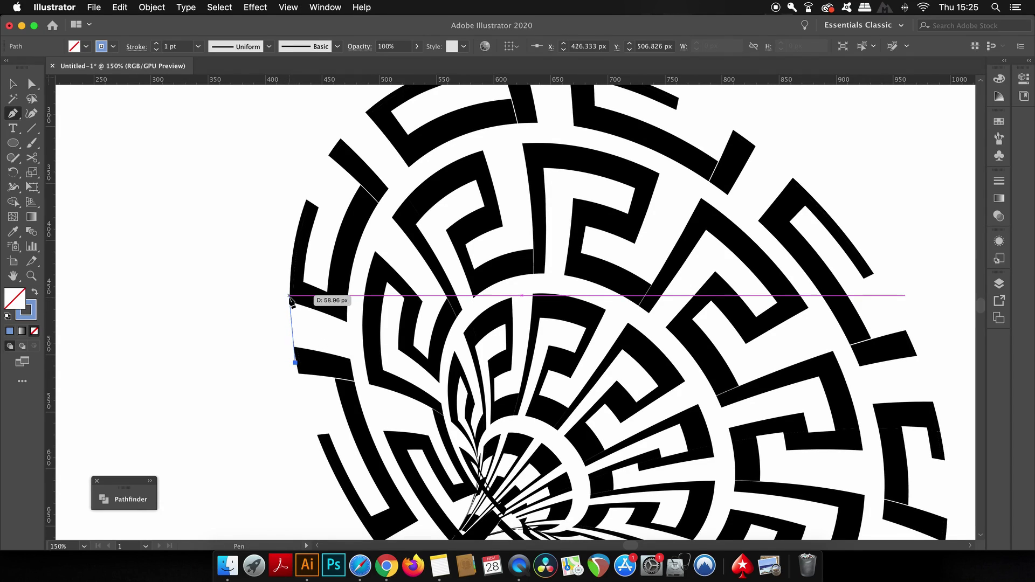
click(289, 296)
Continue the outline up to the top of the pattern, curving the top segment along the arc
scroll(342, 203, up, 5)
scroll(342, 203, right, 2)
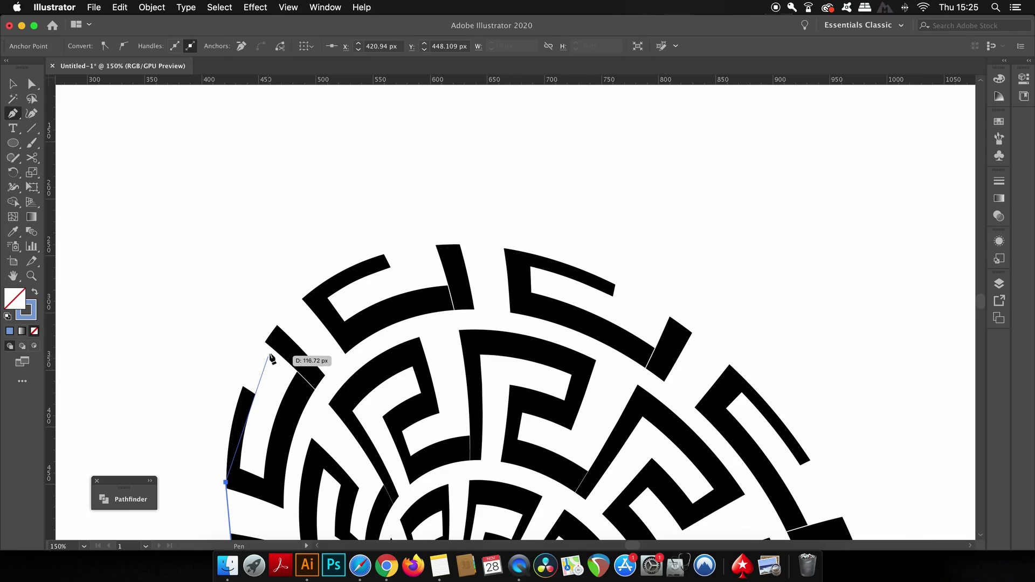
click(272, 330)
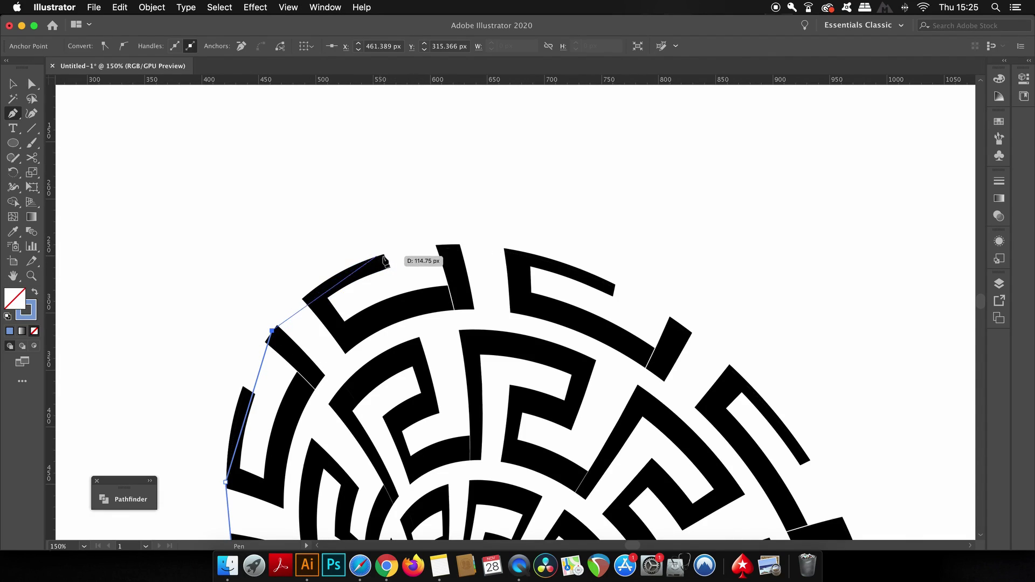
click(442, 246)
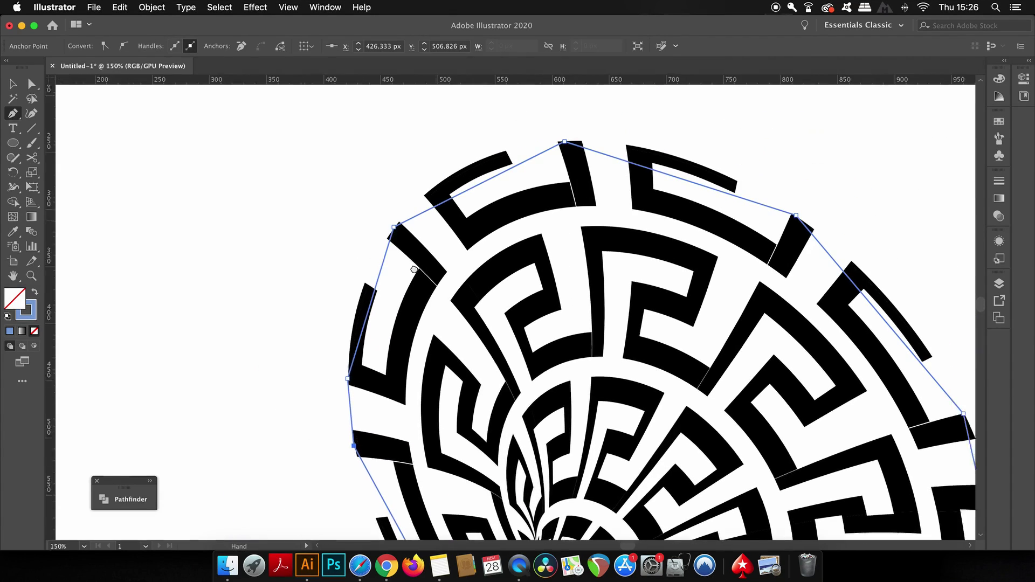
drag(449, 176, 410, 257)
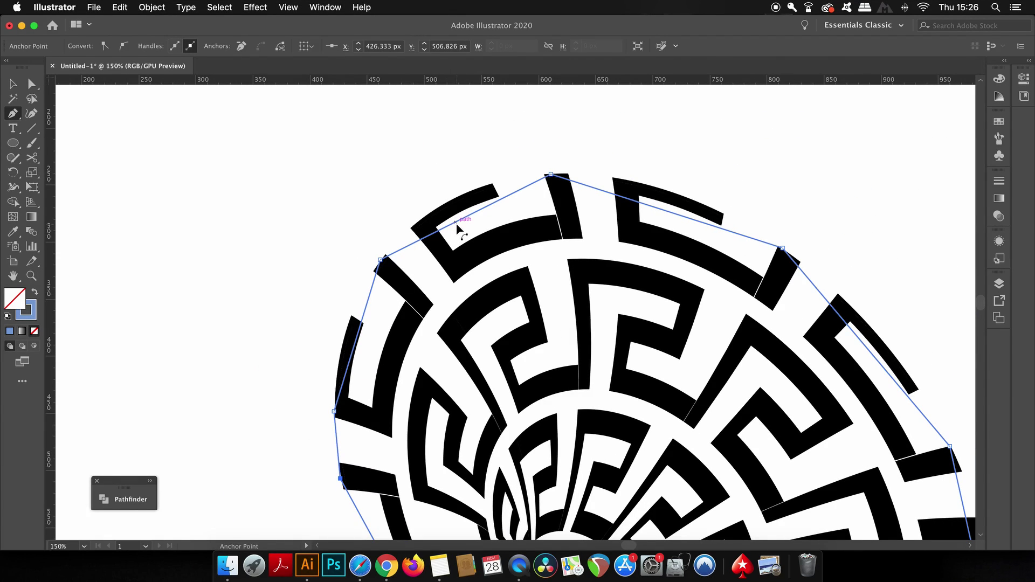
drag(456, 224, 478, 177)
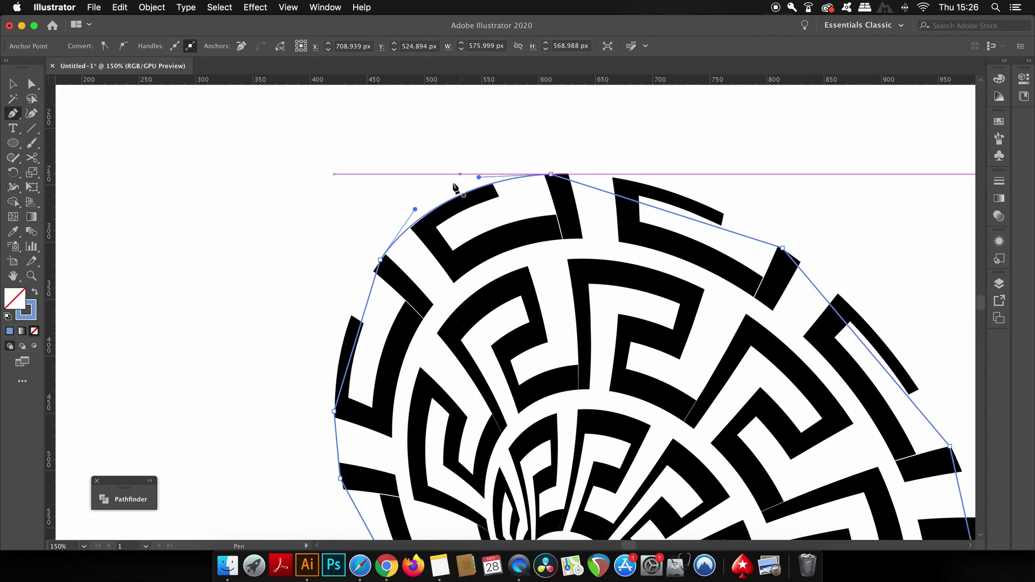
drag(415, 213, 426, 206)
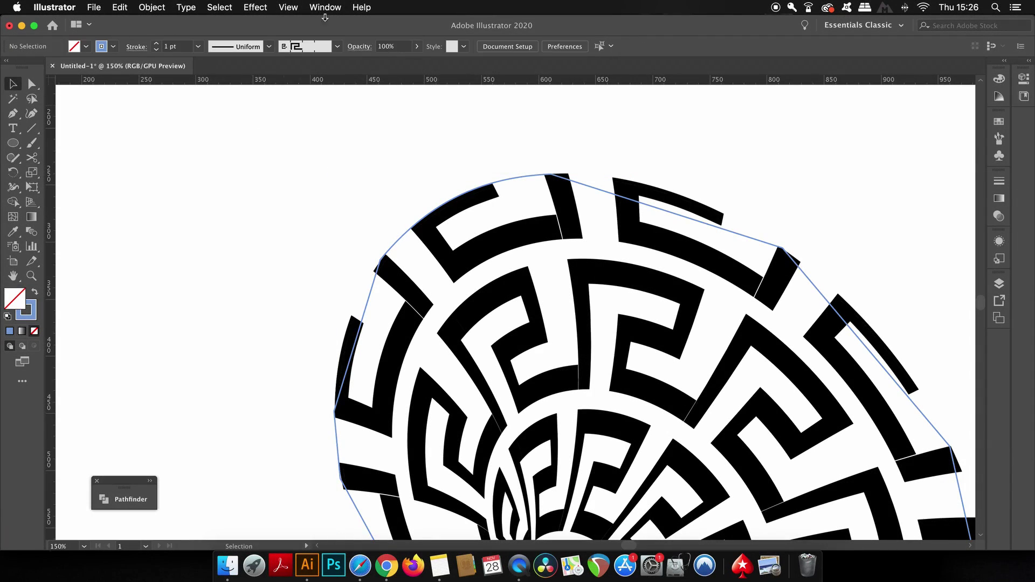
Open the Appearance panel and reopen the vortex's 3D Revolve settings
click(325, 7)
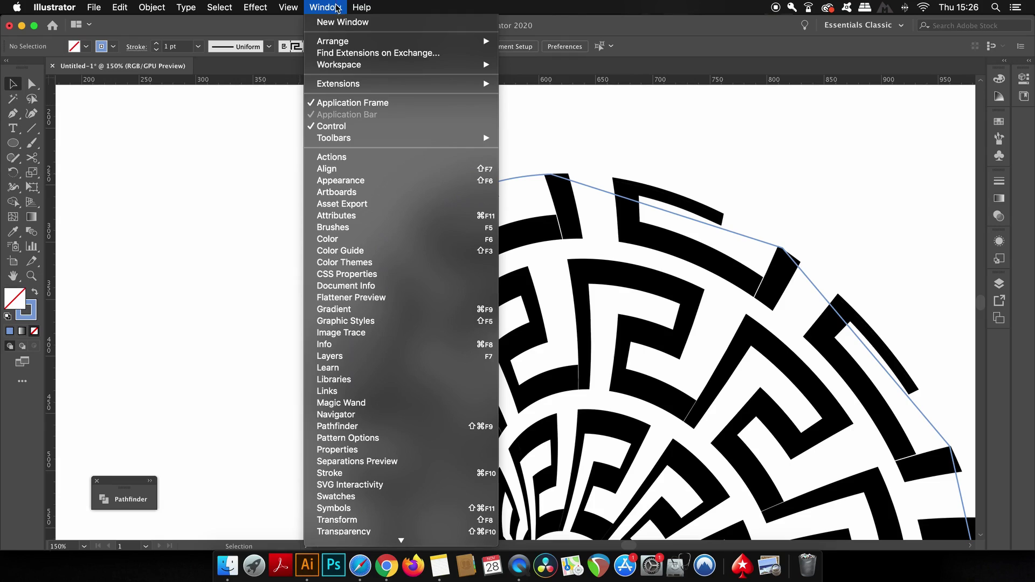
click(370, 181)
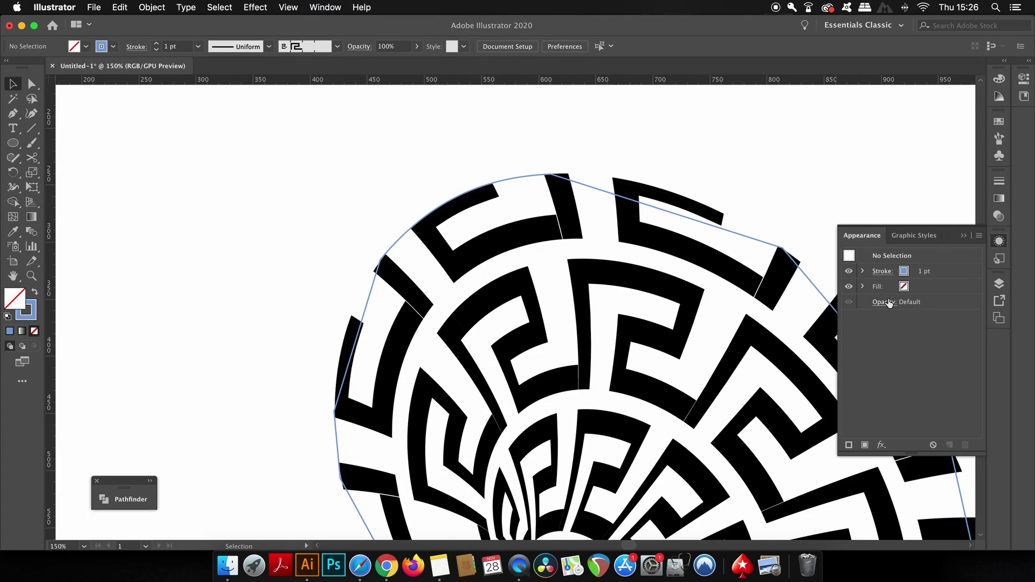
click(774, 294)
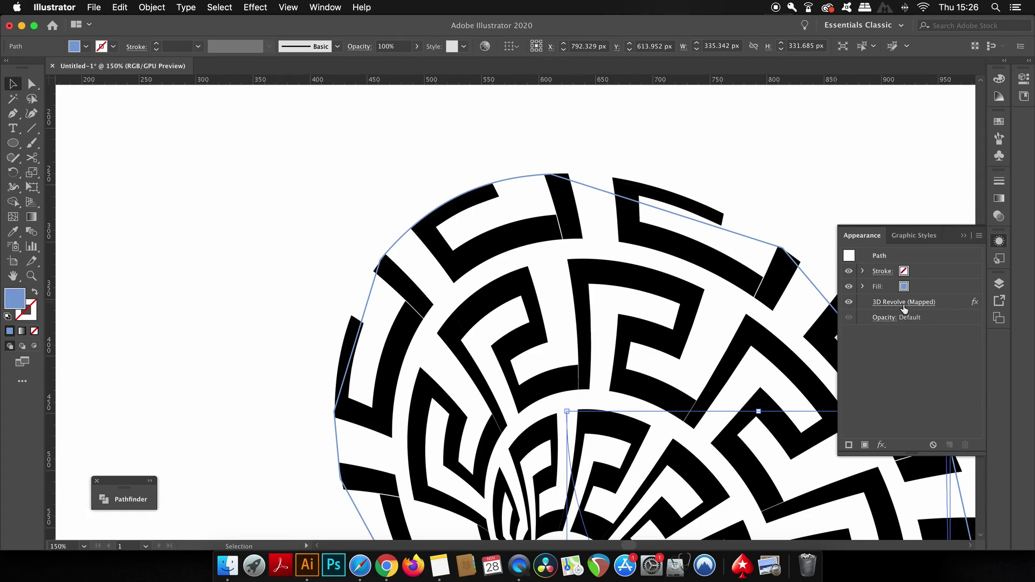
click(924, 304)
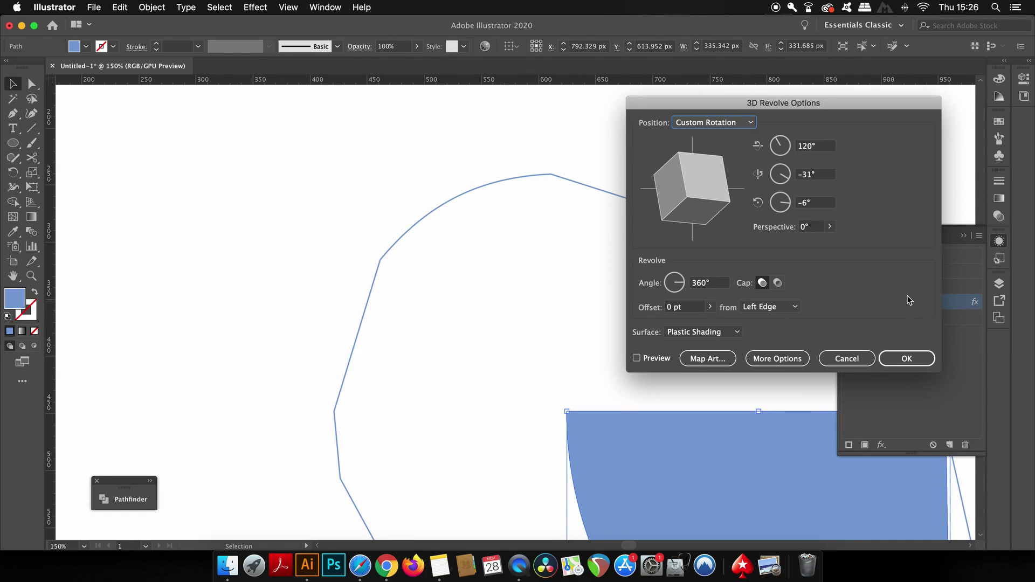
Uncheck Invisible Geometry in Map Art and apply the updated 3D Revolve
click(656, 361)
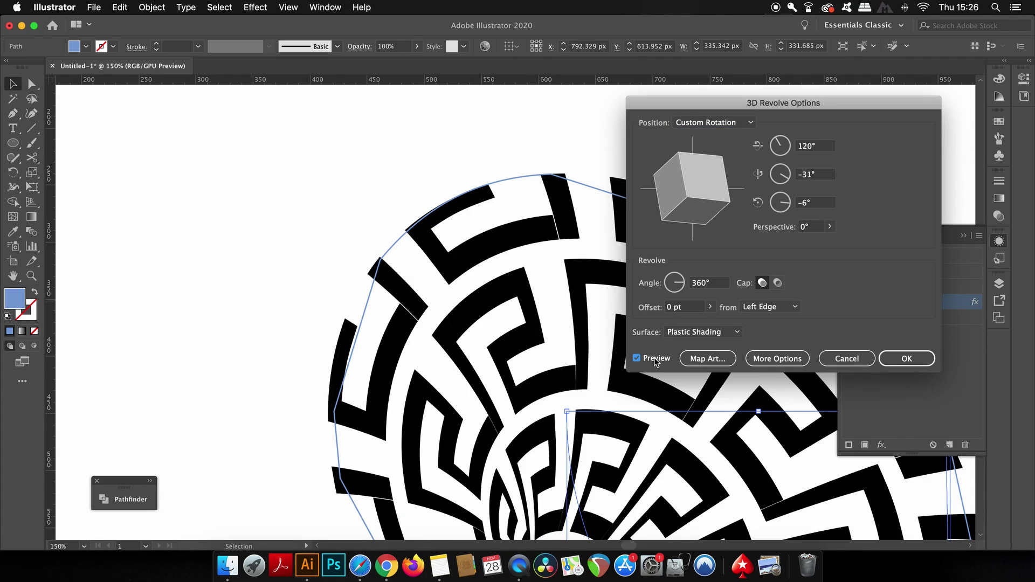
click(708, 358)
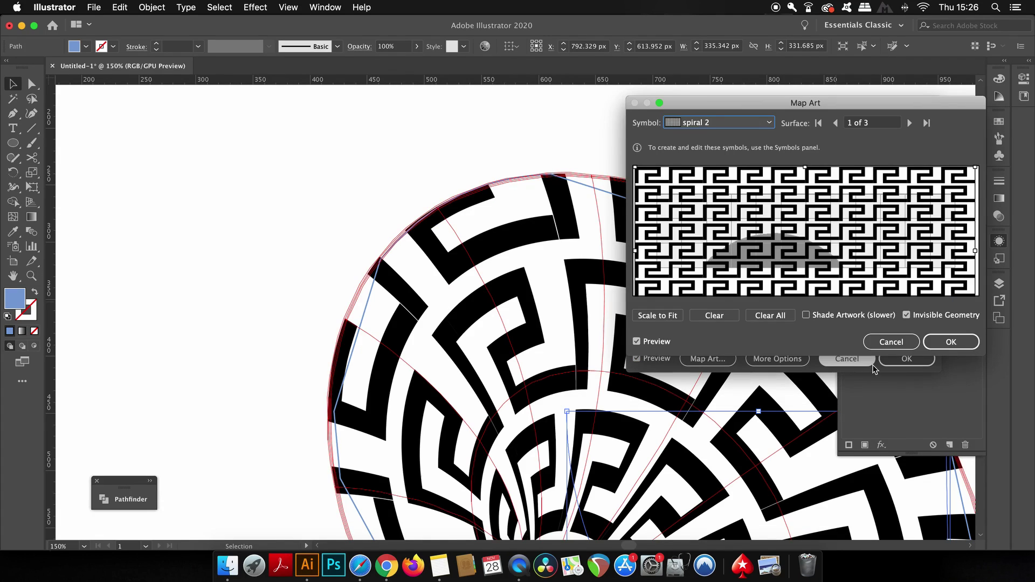
click(916, 318)
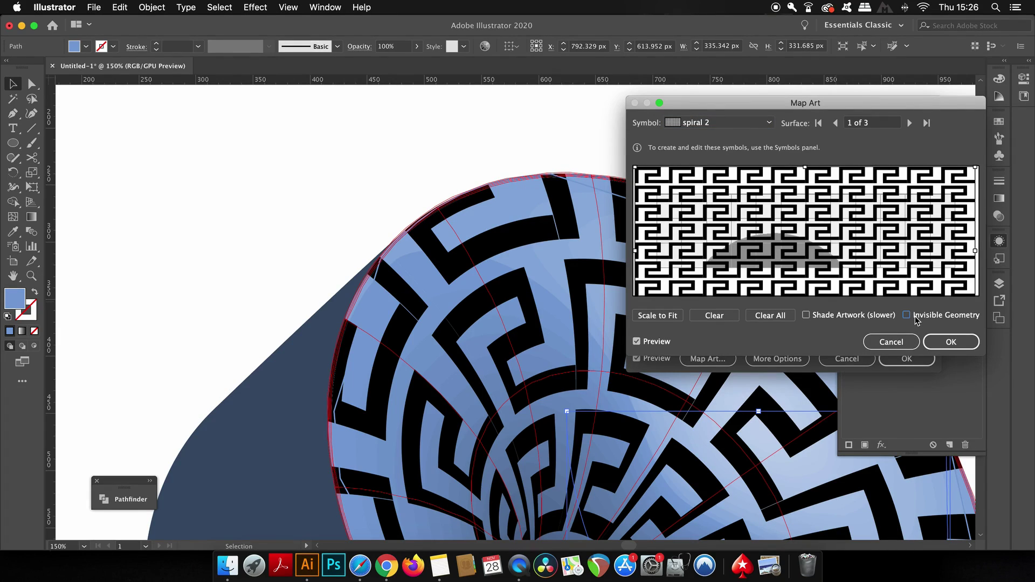
click(940, 346)
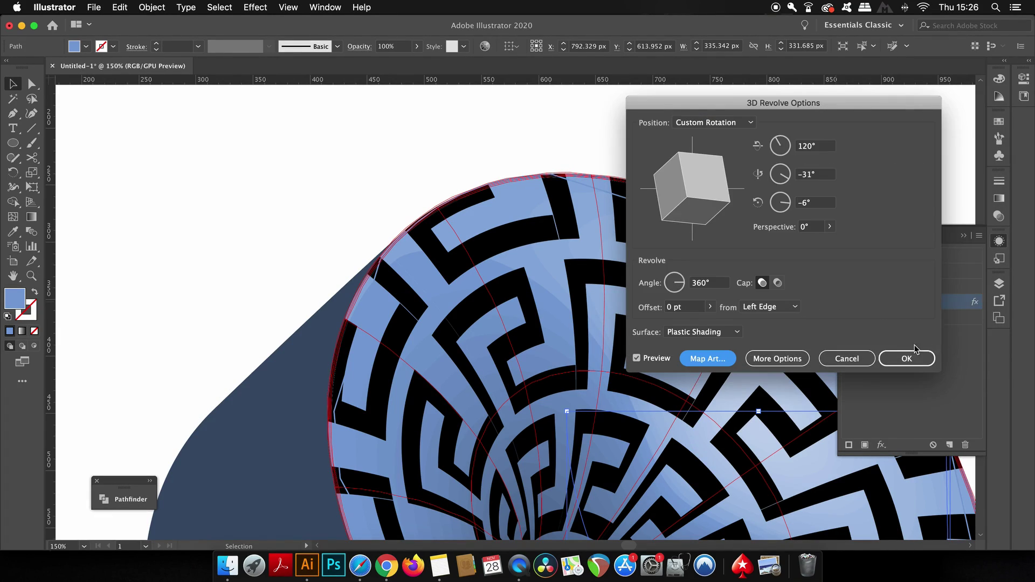
click(907, 359)
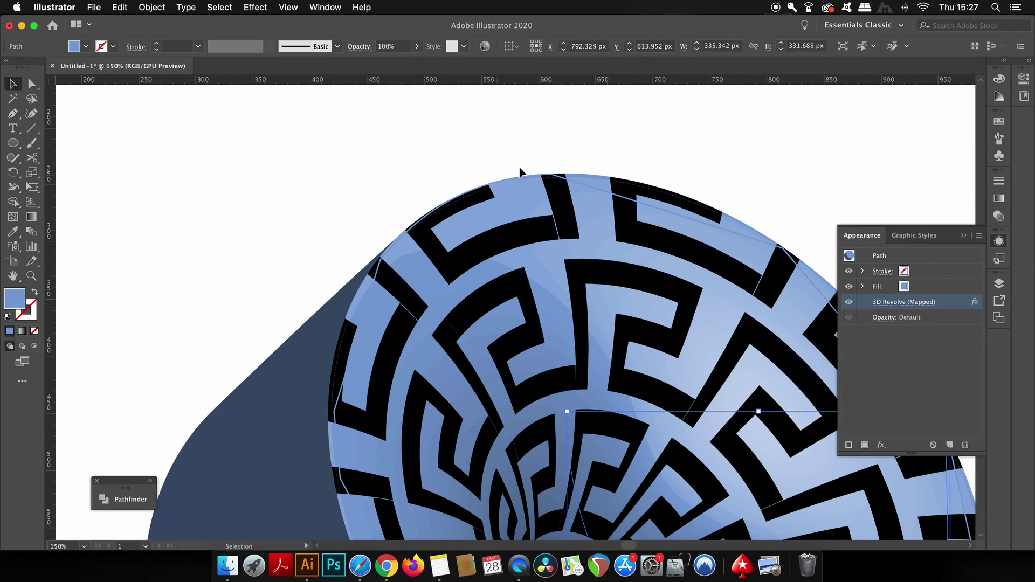
Give the ellipse a greyish-blue #94A2B2 fill
click(964, 238)
drag(762, 238, 743, 150)
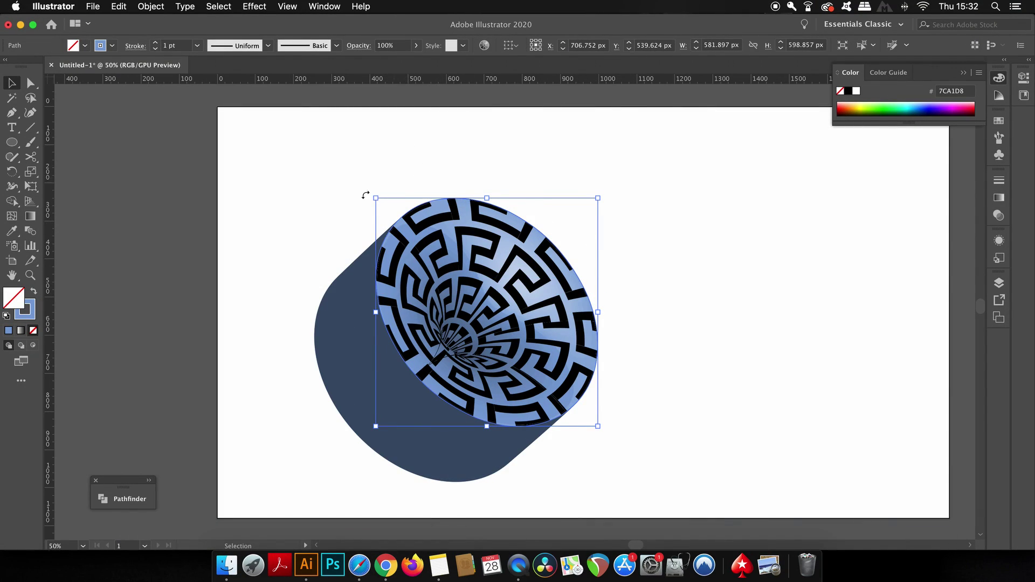
key(shift+x)
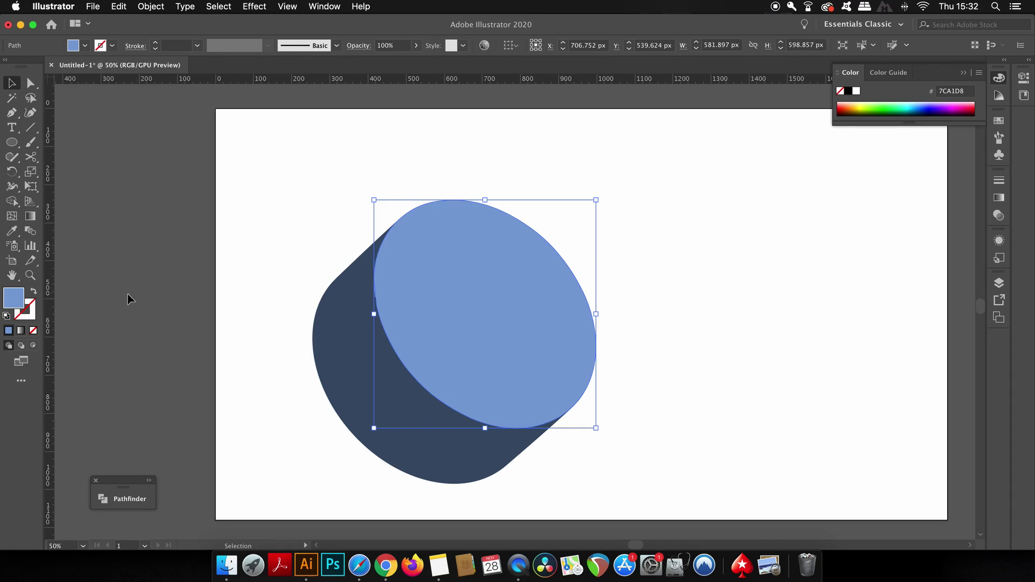
double_click(15, 298)
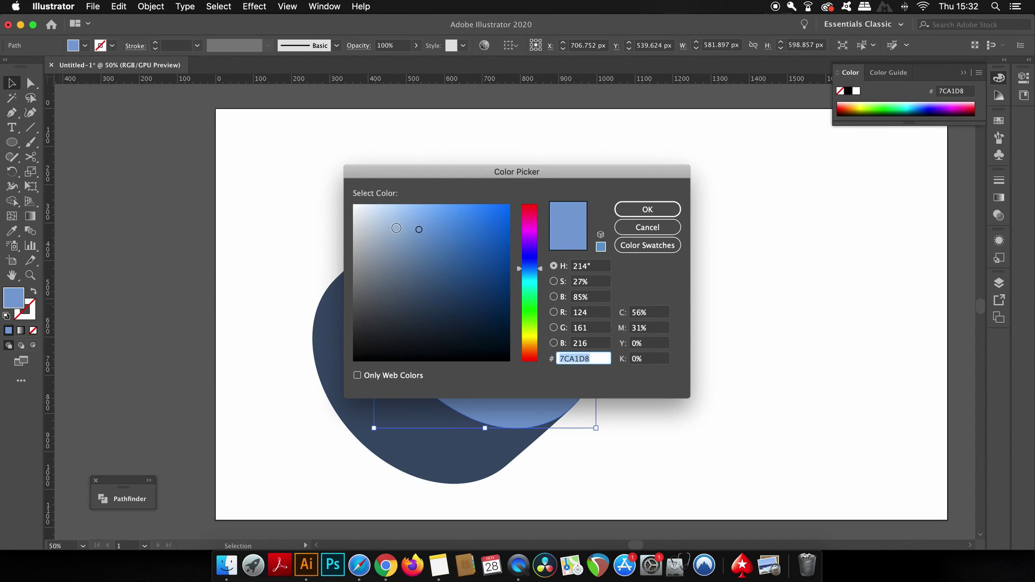
mouse_move(396, 228)
mouse_down()
mouse_move(381, 231)
mouse_move(380, 252)
mouse_up()
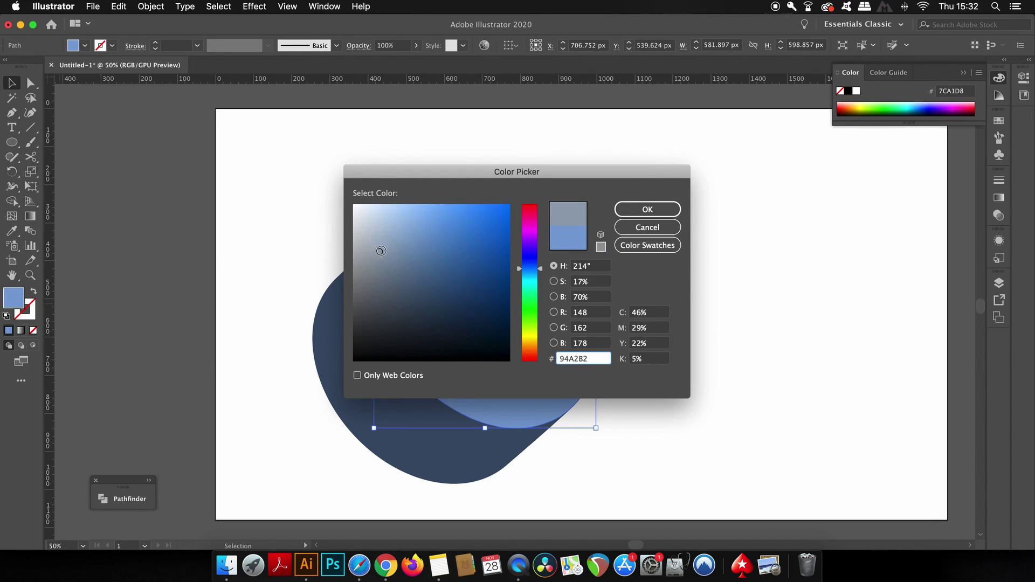
click(630, 214)
Select the ellipse and vortex pattern together and make a clipping mask
click(364, 146)
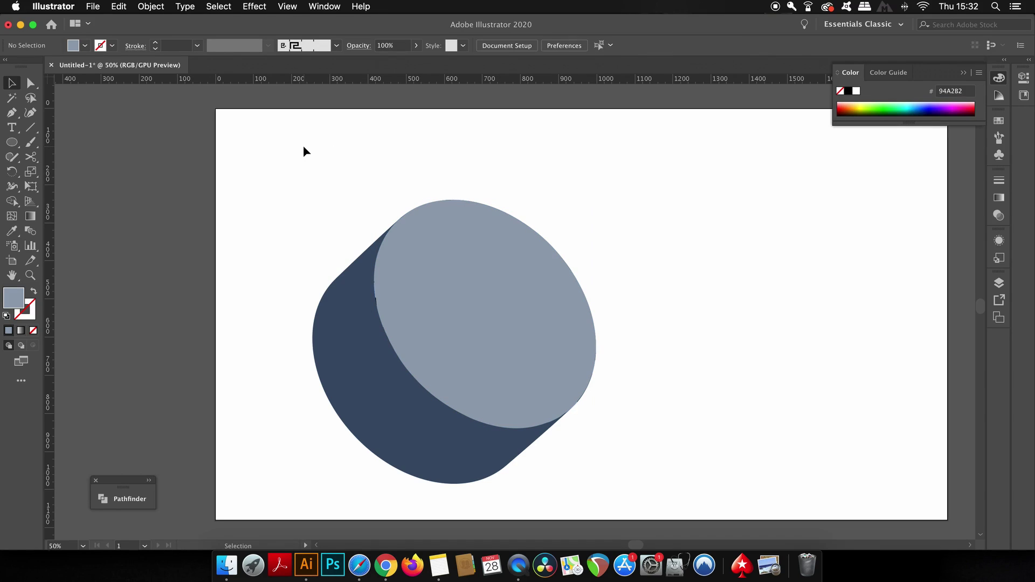
drag(300, 149, 611, 390)
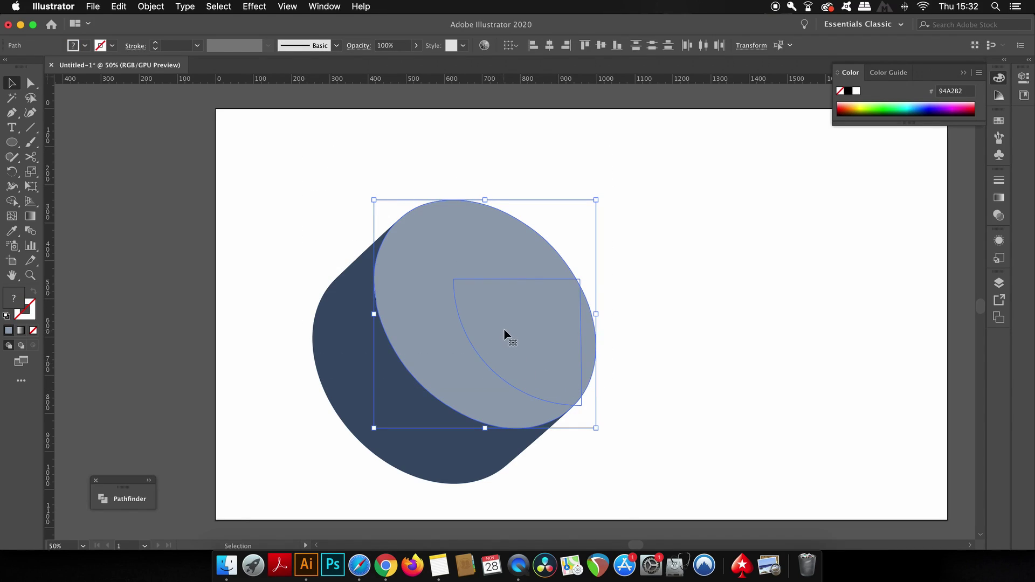
right_click(505, 335)
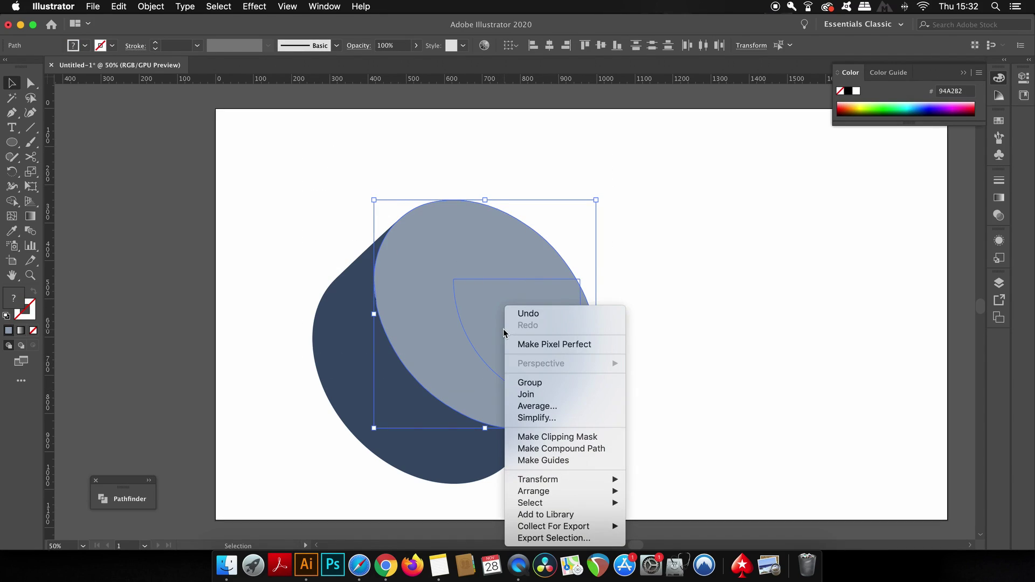
click(578, 438)
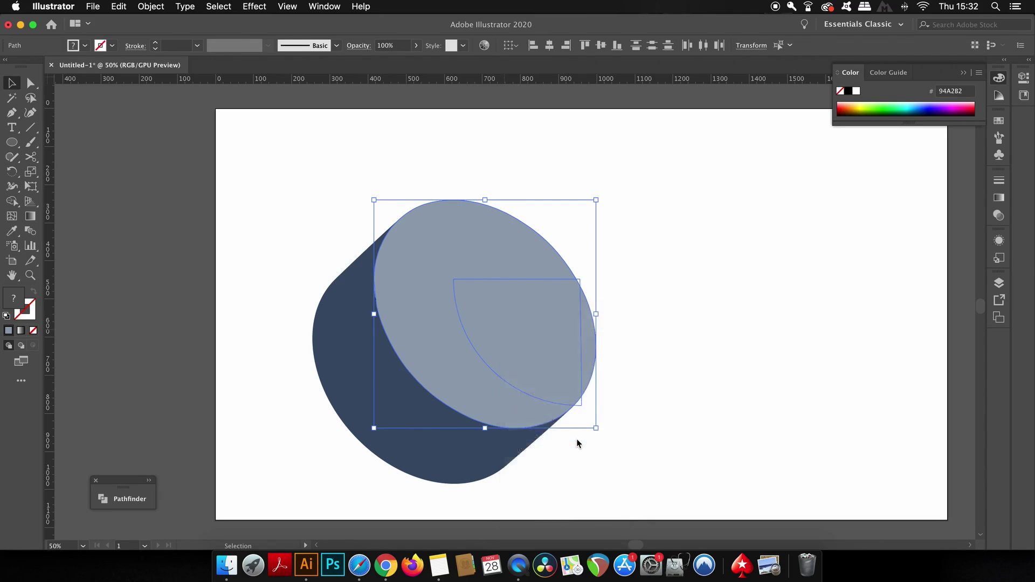
click(647, 446)
scroll(647, 449, left, 1)
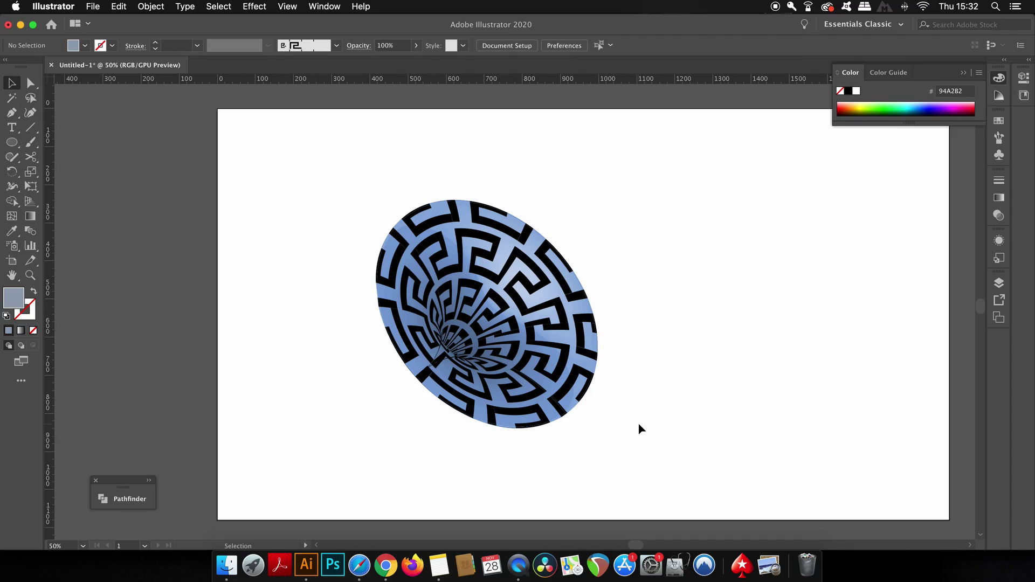
scroll(639, 424, down, 1)
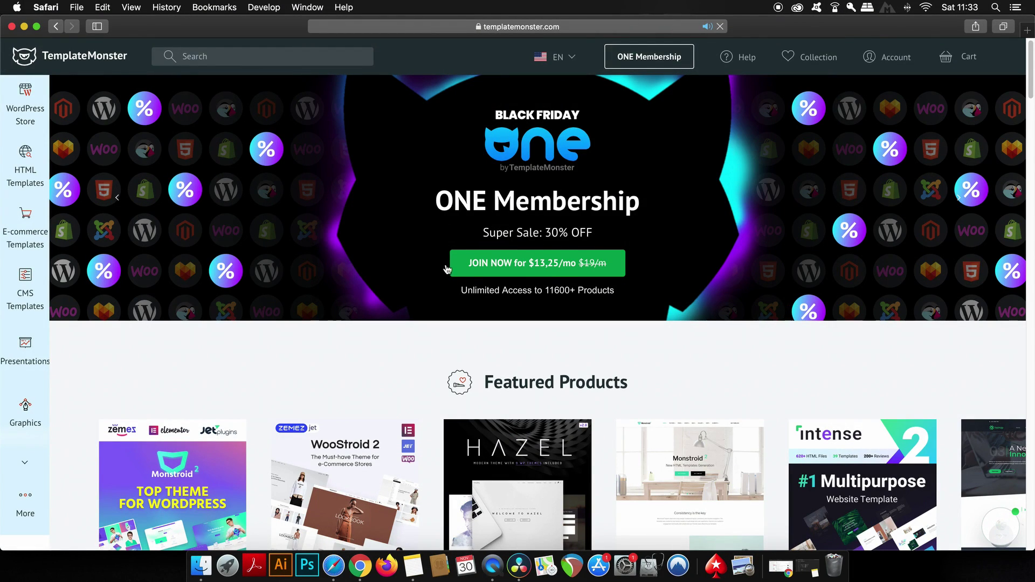
Scroll the TemplateMonster homepage and reveal the Graphics category list
scroll(246, 222, down, 5)
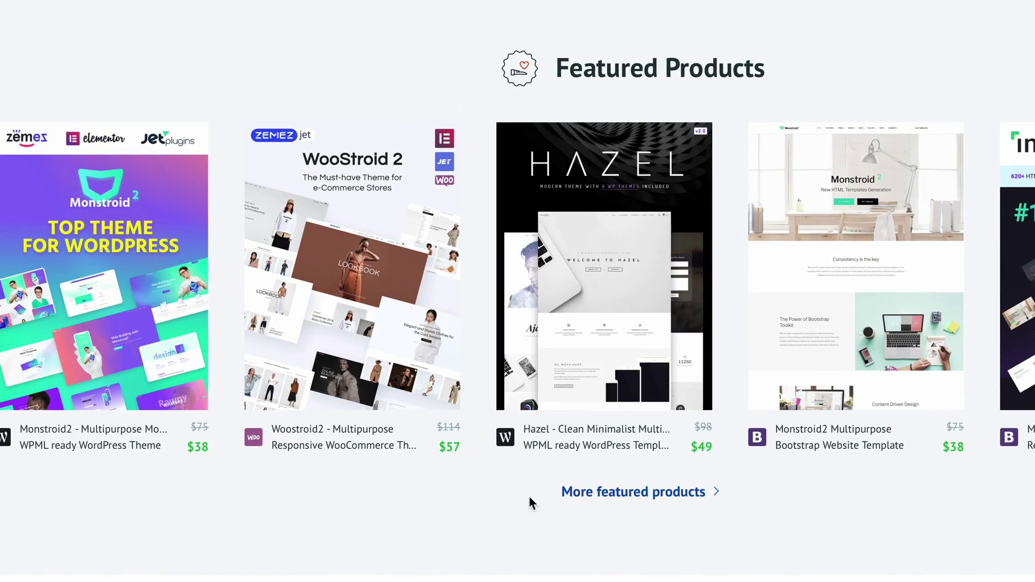
mouse_move(26, 406)
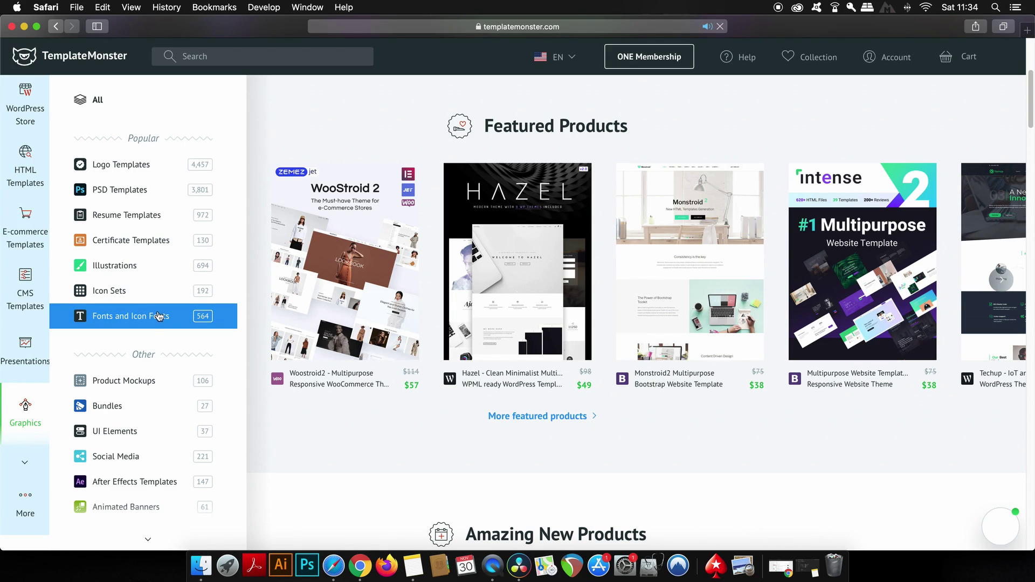
Go to Fonts and Icon Fonts and open the Agress font's product page
click(202, 322)
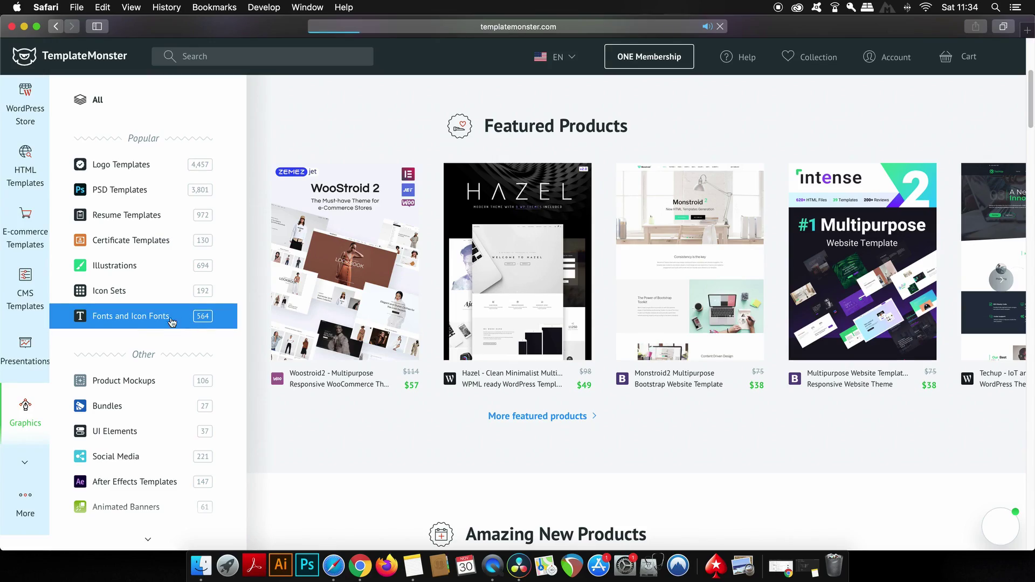
scroll(271, 268, down, 5)
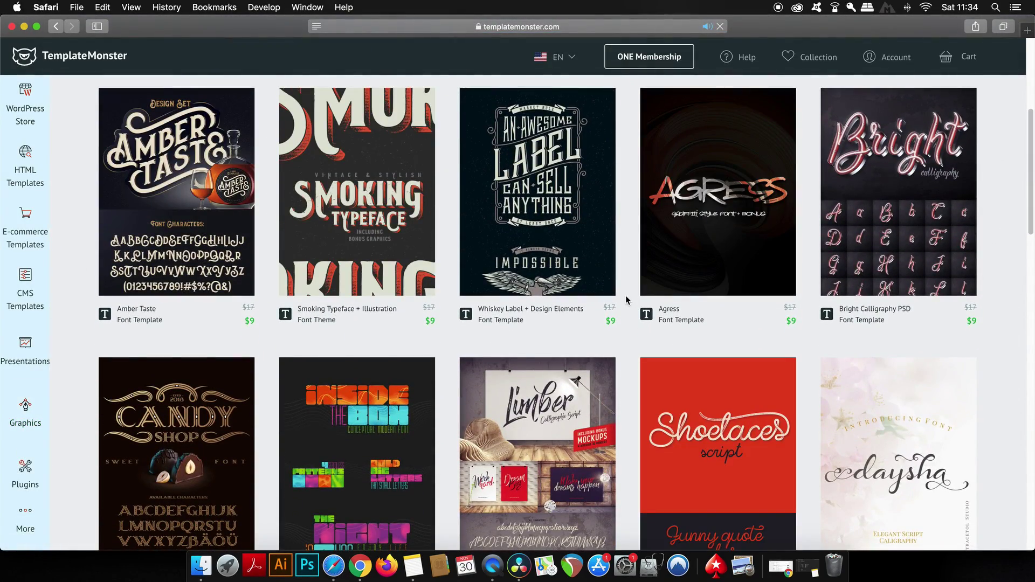
scroll(626, 296, down, 8)
mouse_move(603, 227)
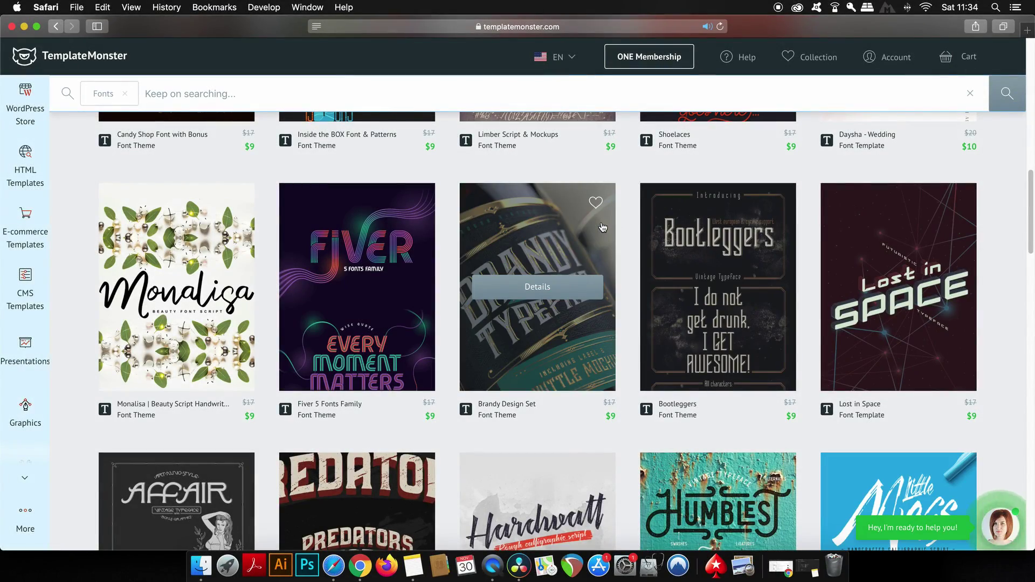
scroll(603, 227, up, 10)
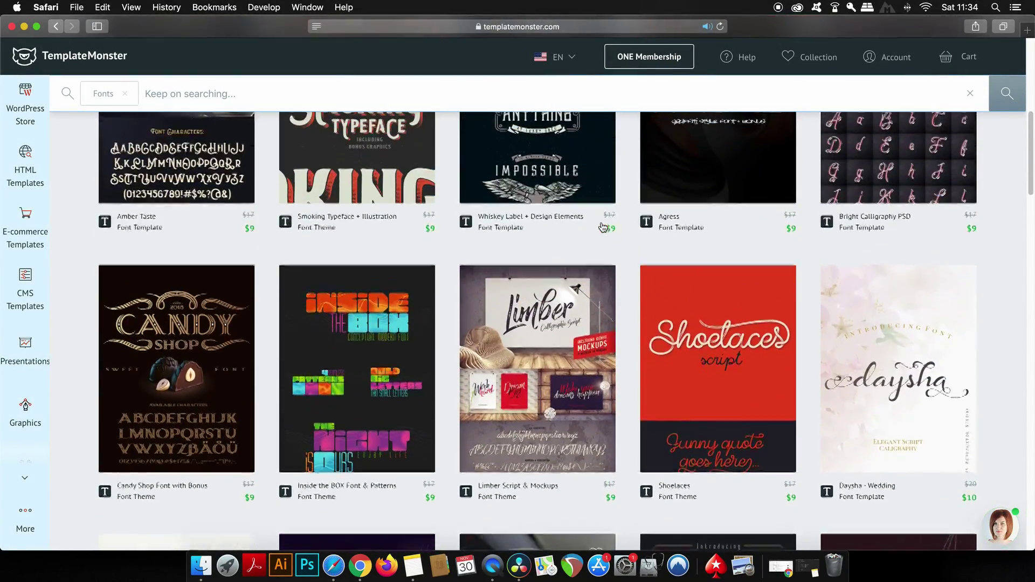
scroll(603, 228, up, 3)
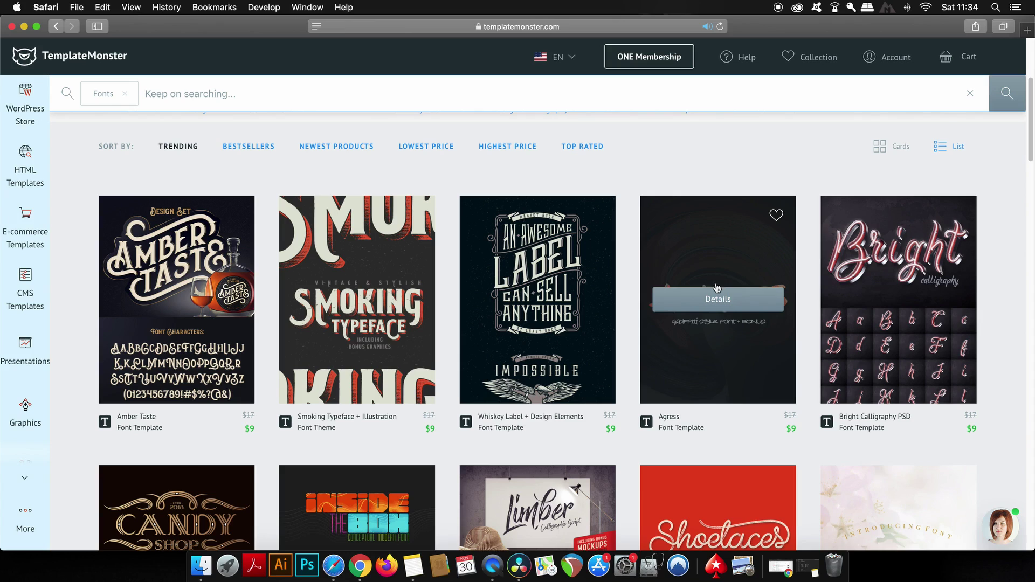
click(717, 300)
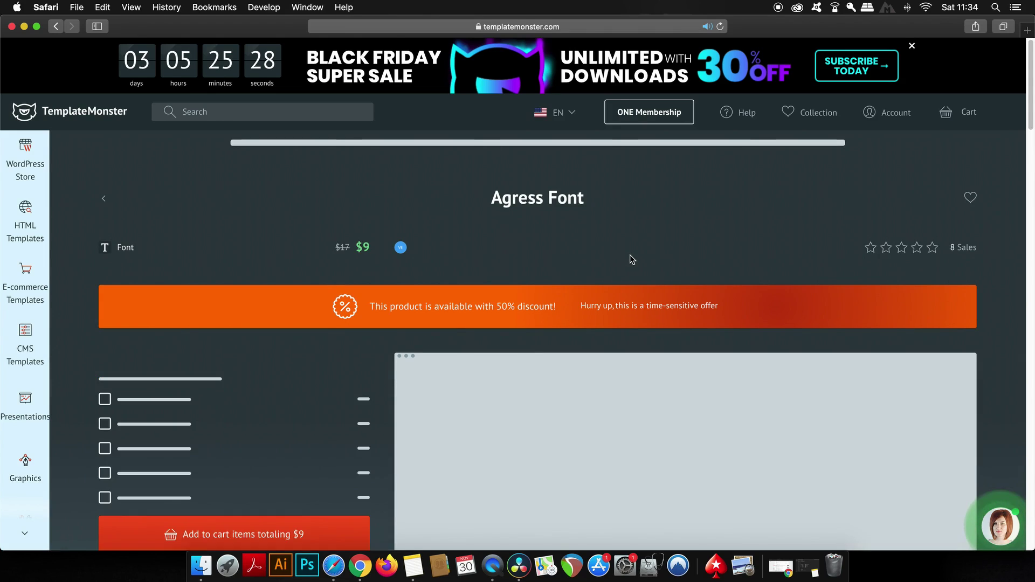
scroll(630, 256, down, 3)
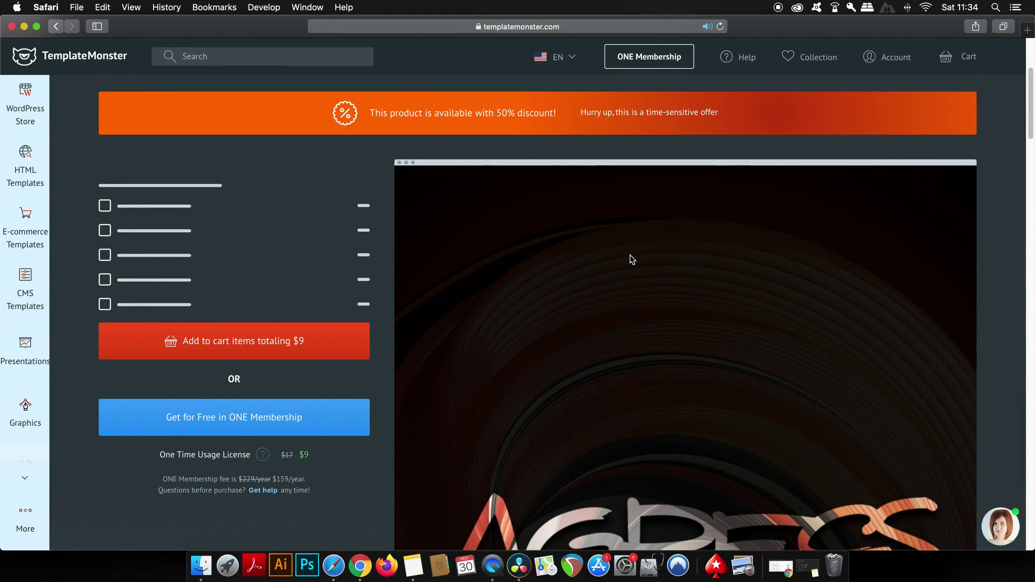
scroll(632, 260, down, 5)
scroll(632, 259, down, 1)
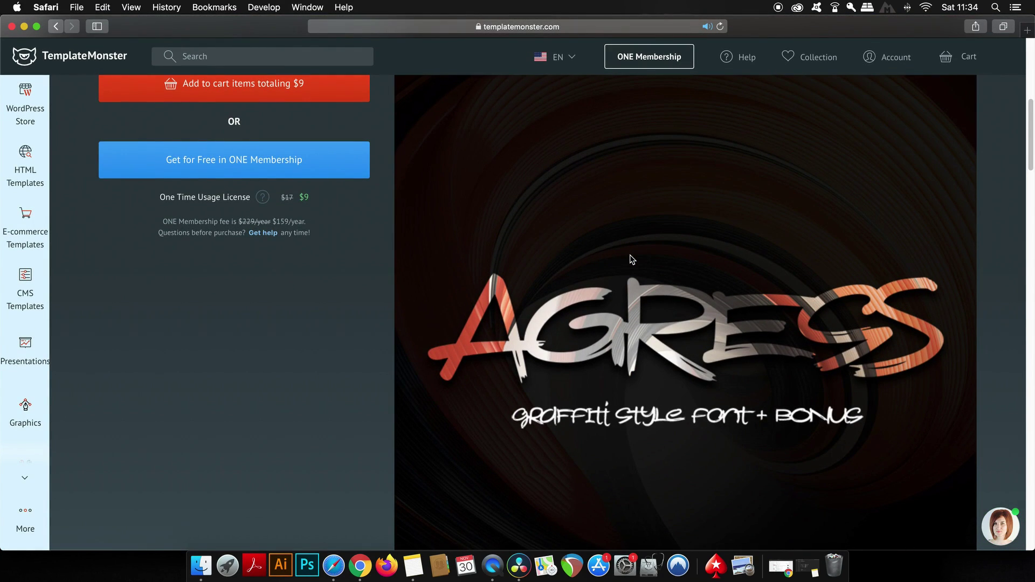
scroll(632, 259, up, 3)
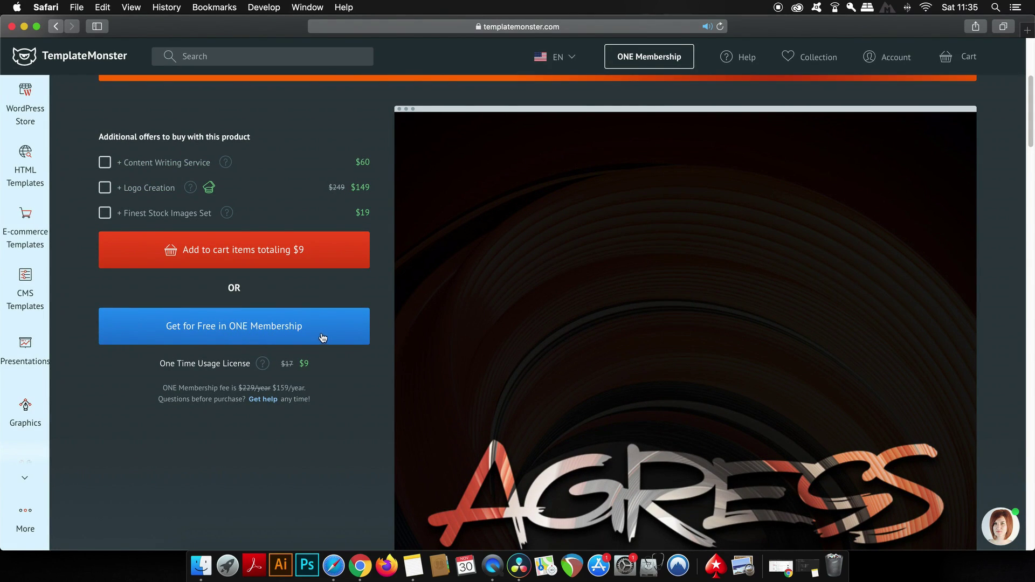
click(998, 525)
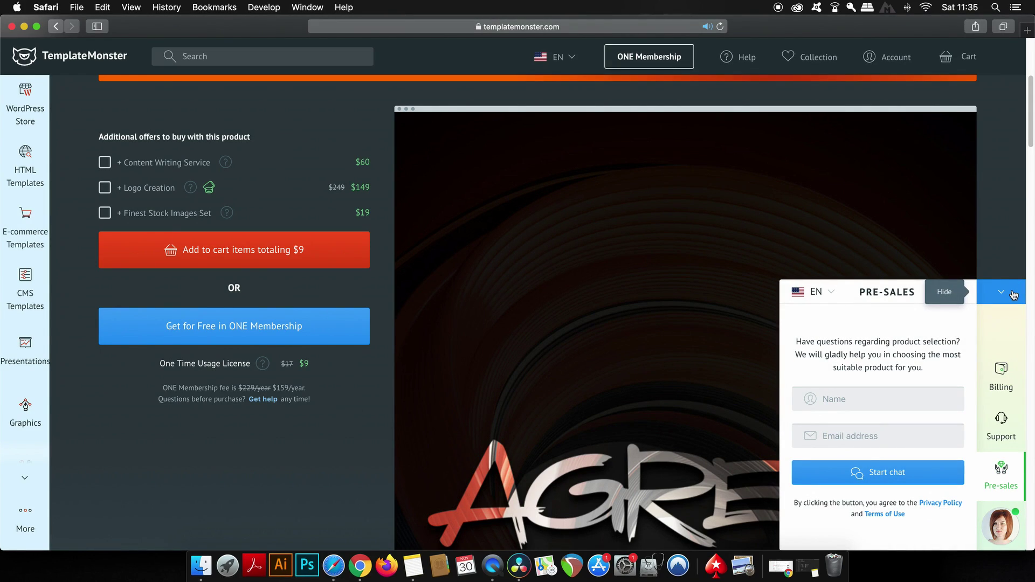
click(1013, 294)
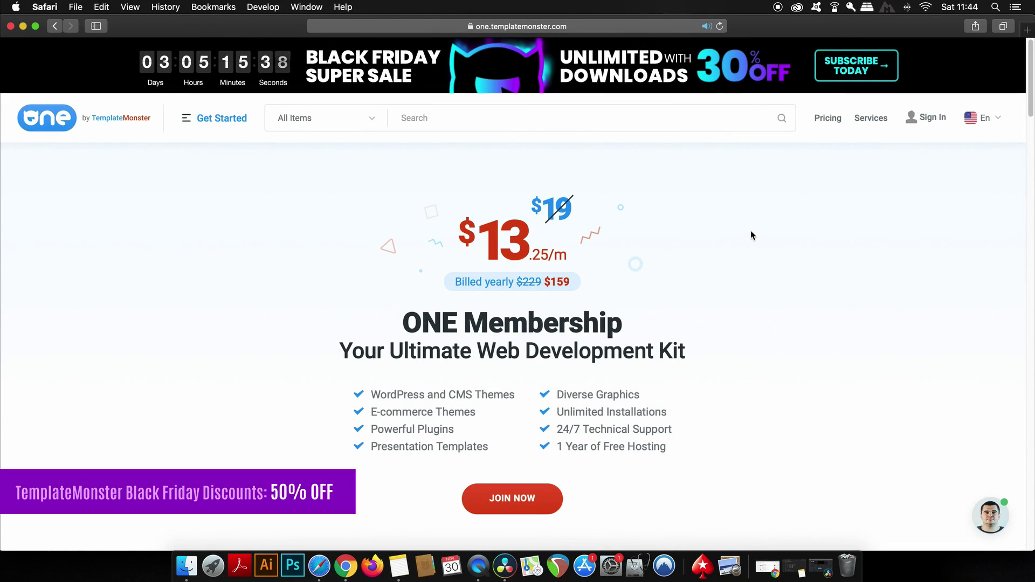
scroll(746, 230, down, 1)
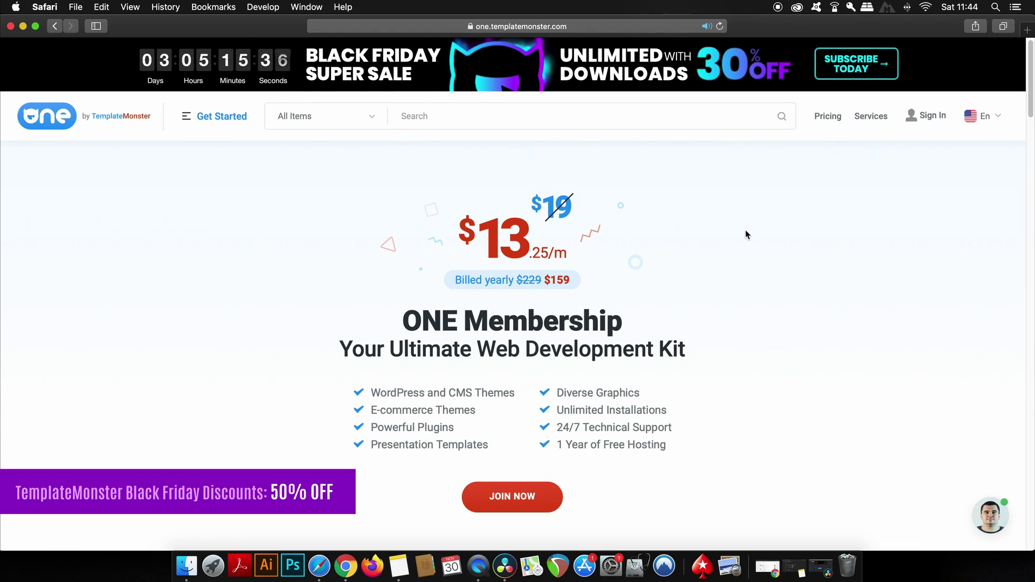
scroll(746, 230, down, 10)
mouse_move(409, 251)
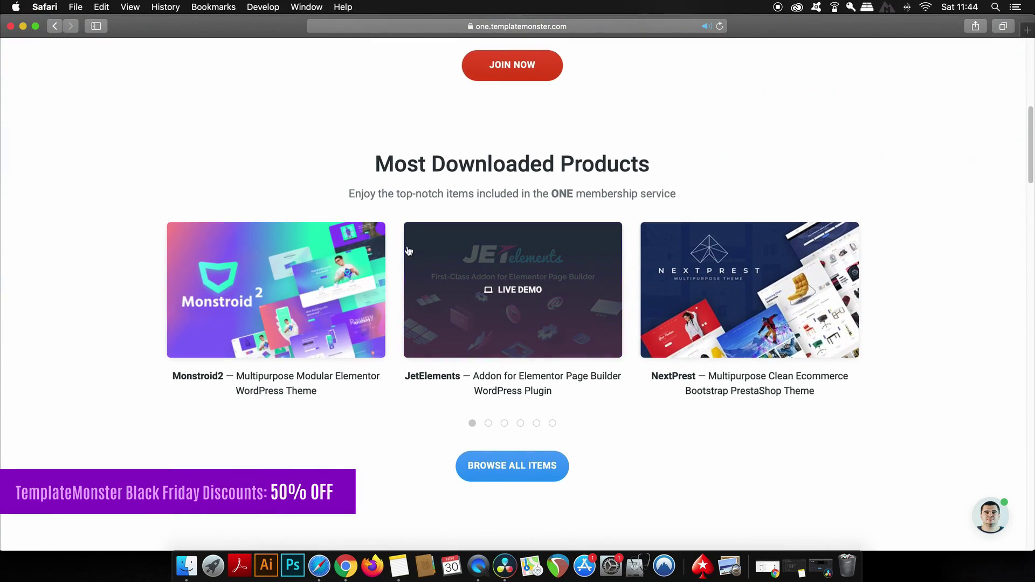
scroll(409, 251, down, 3)
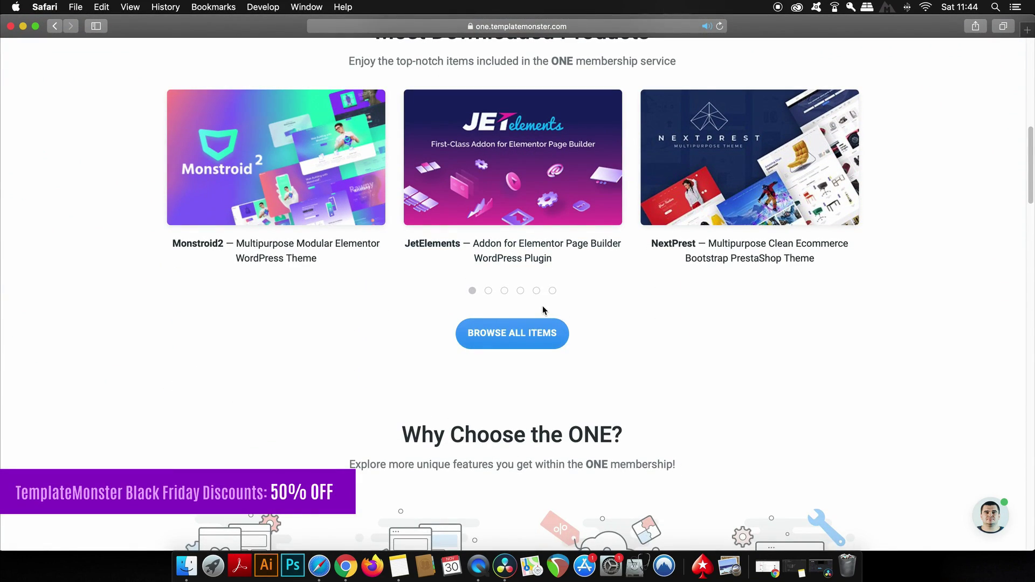
scroll(543, 307, down, 6)
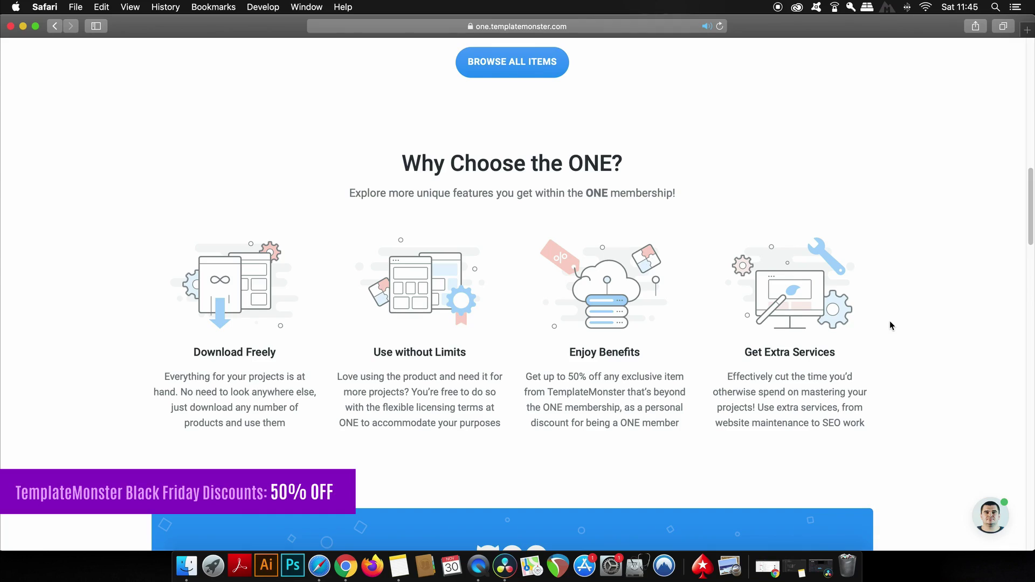
scroll(890, 322, down, 6)
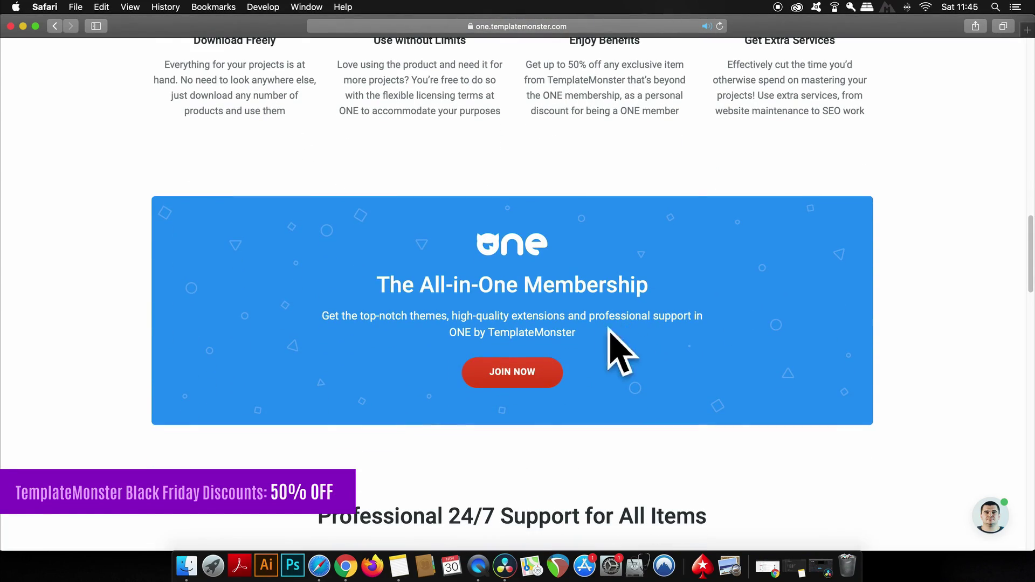